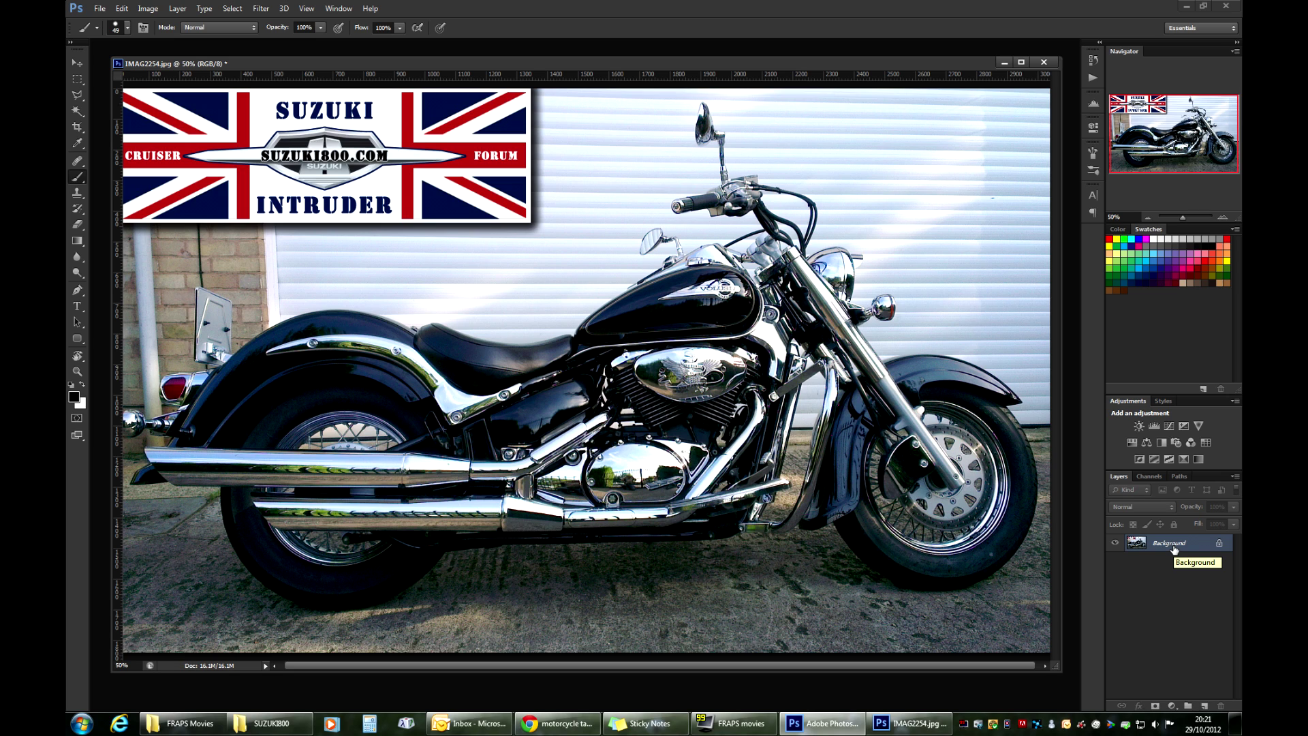
Duplicate the Background layer into a 'Background copy' layer and confirm it is visible
right_click(1174, 549)
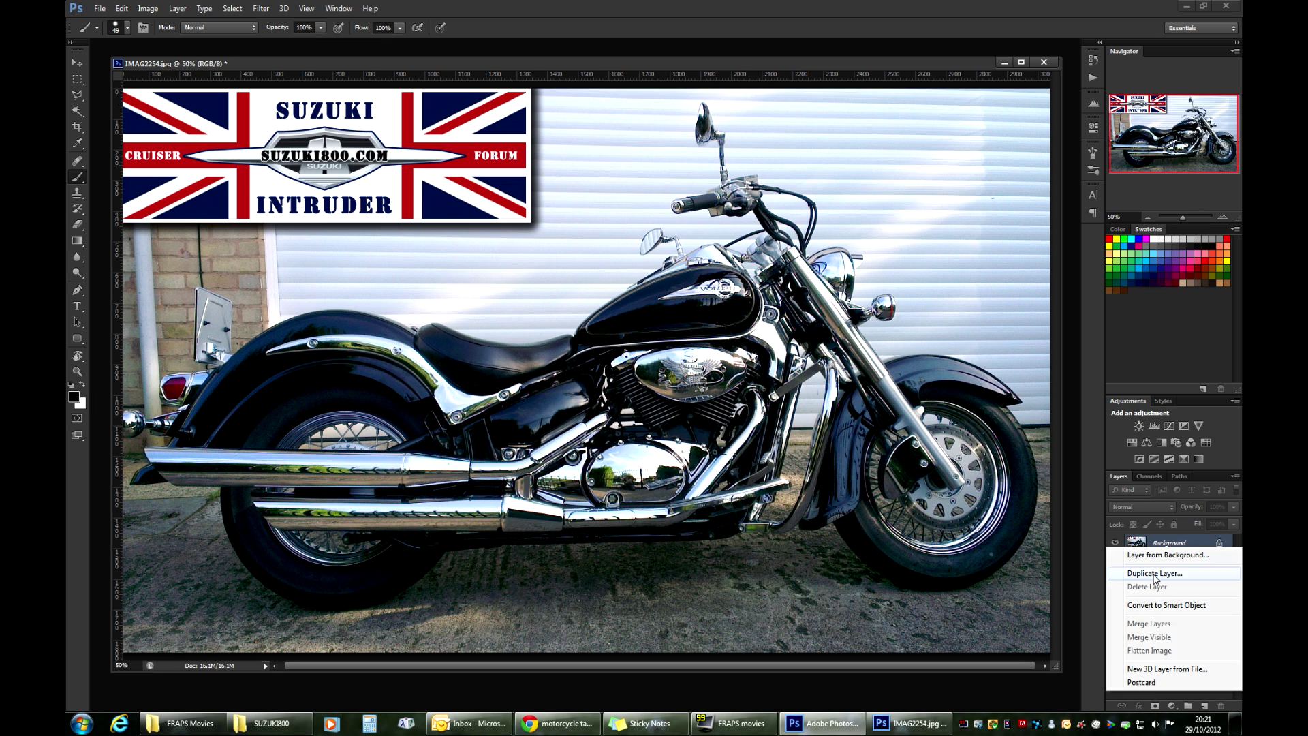
click(1155, 574)
click(753, 231)
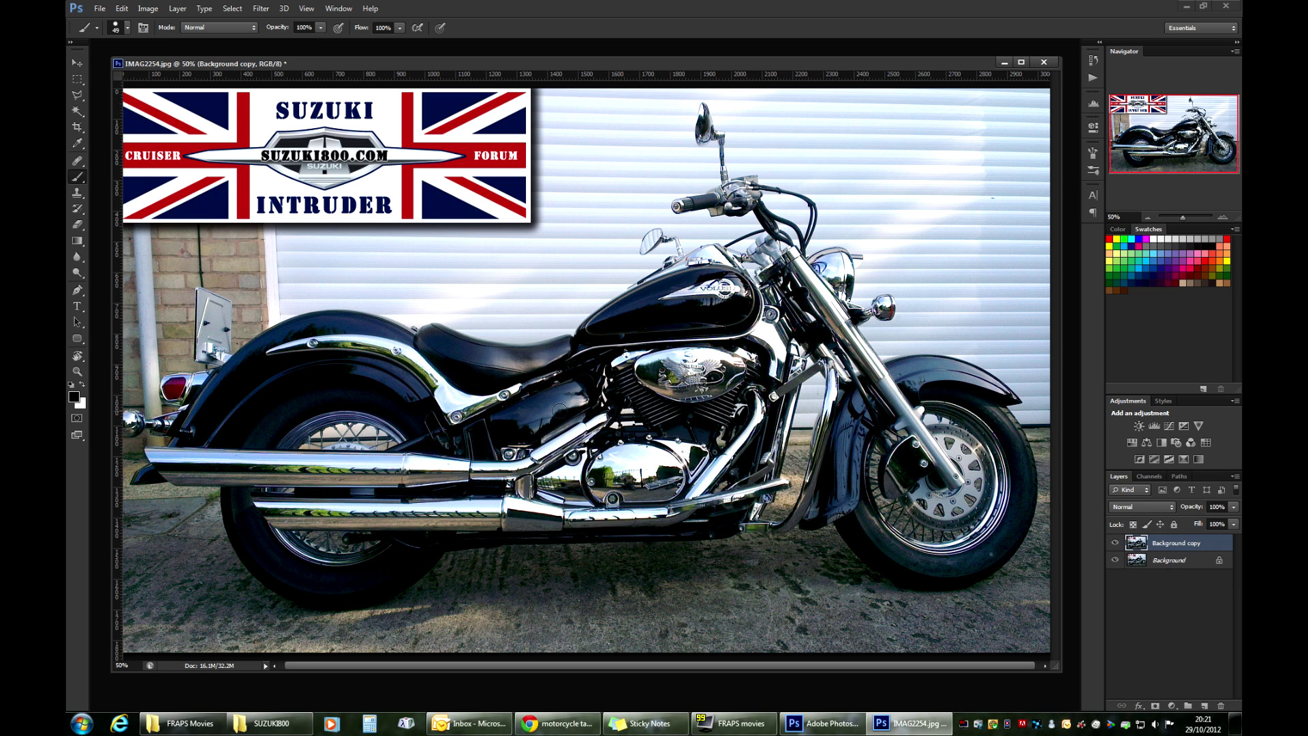
click(1116, 543)
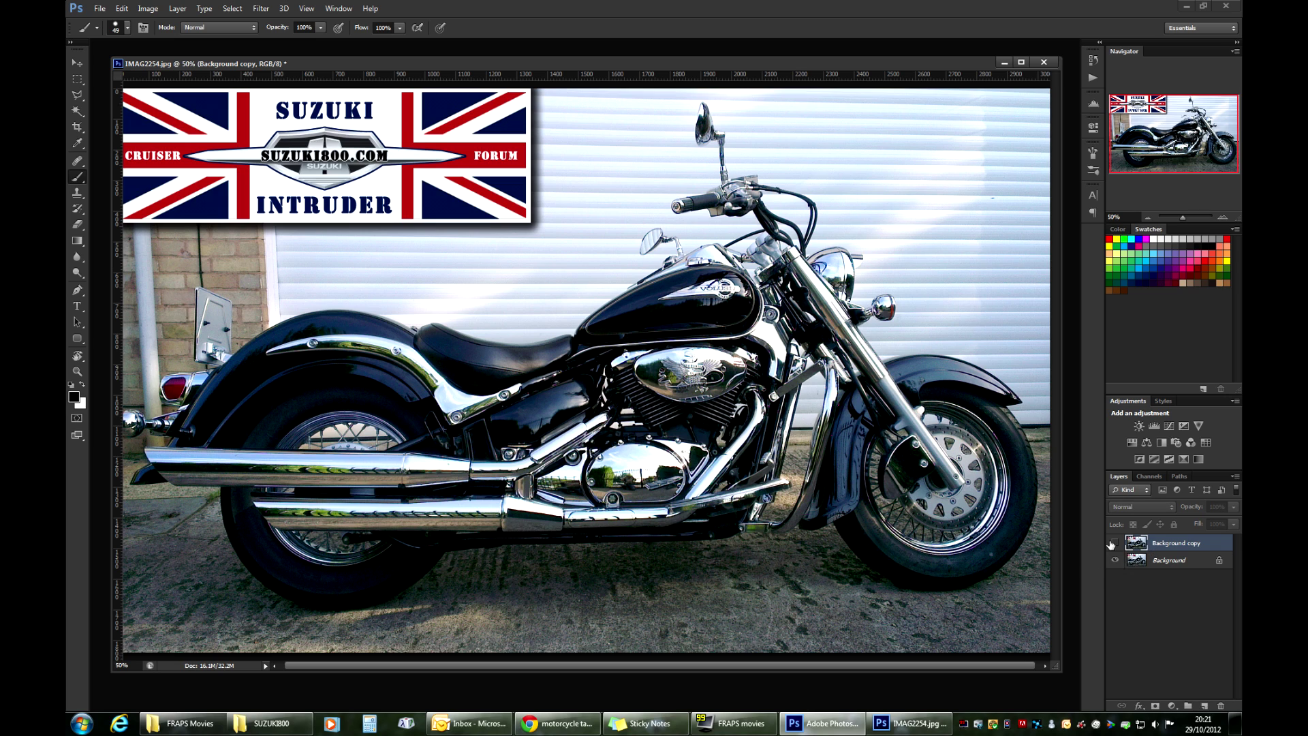
click(1115, 542)
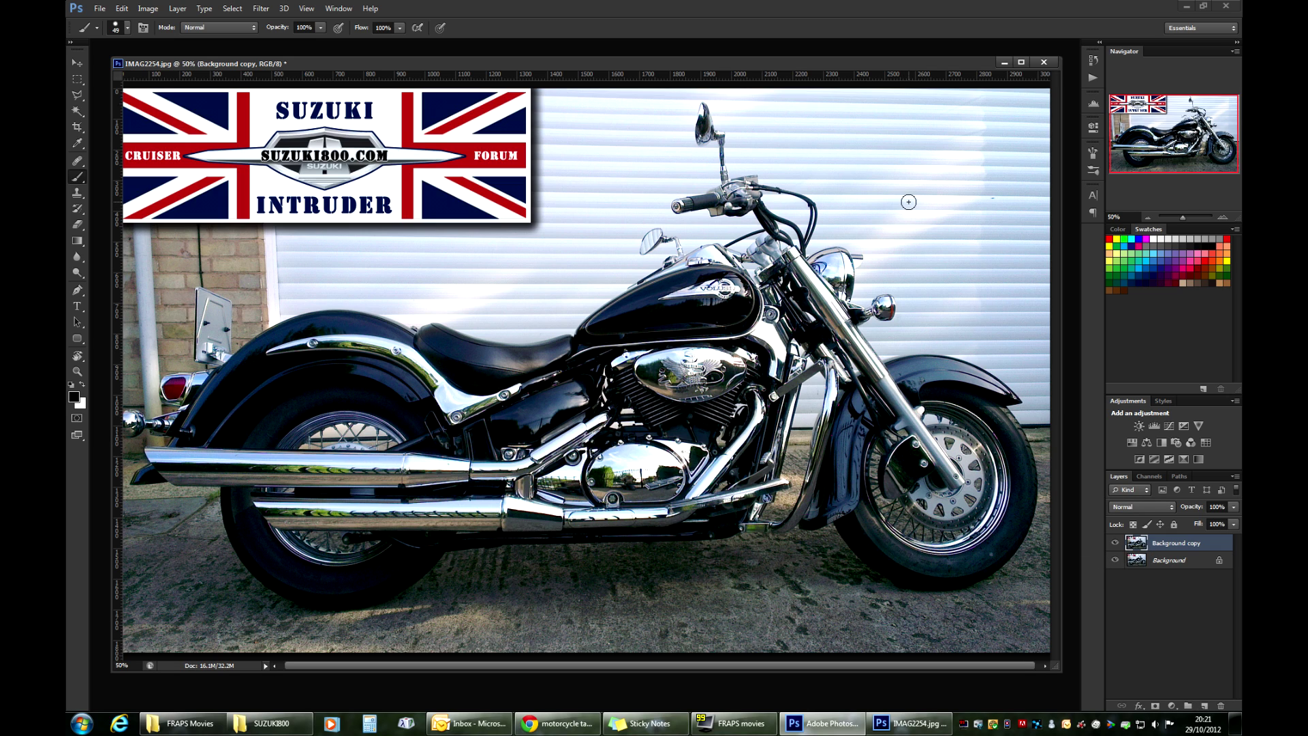
click(1222, 217)
Zoom the view to 200% and center it on the motorcycle's fuel tank
click(1222, 216)
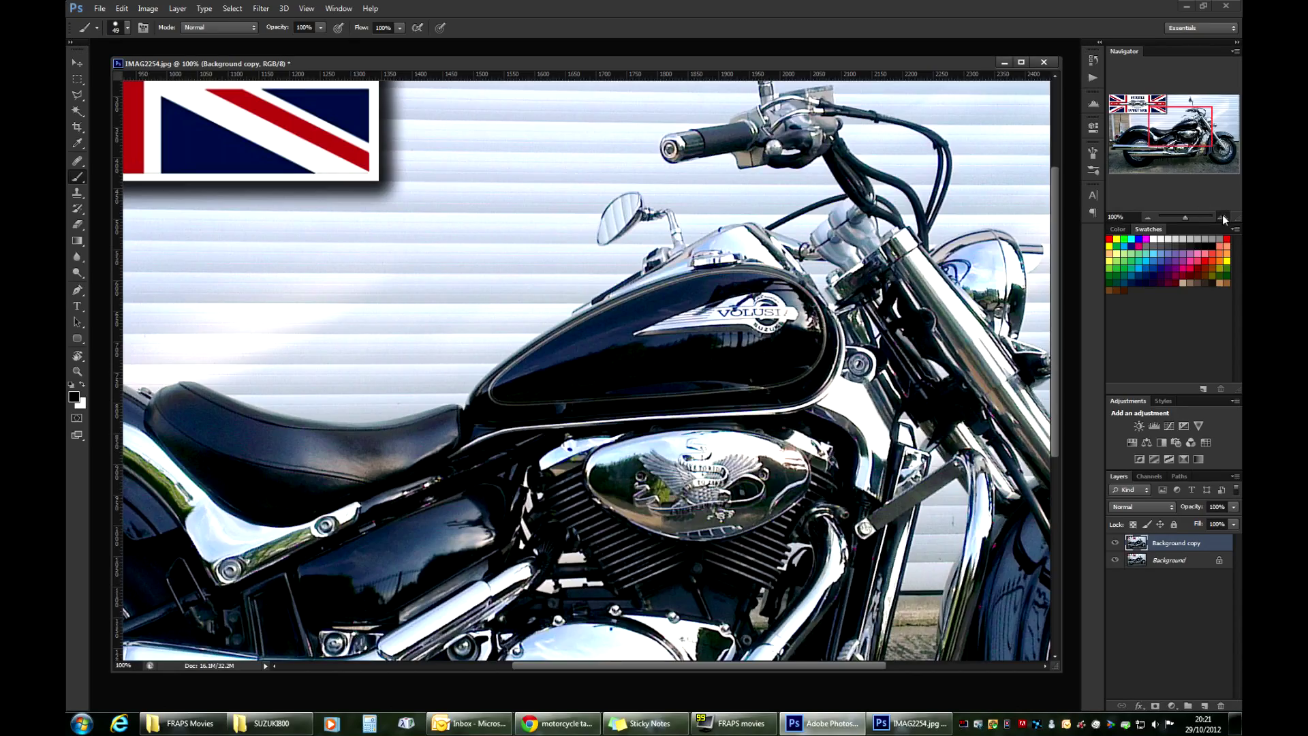
click(1223, 216)
drag(1167, 135, 1178, 132)
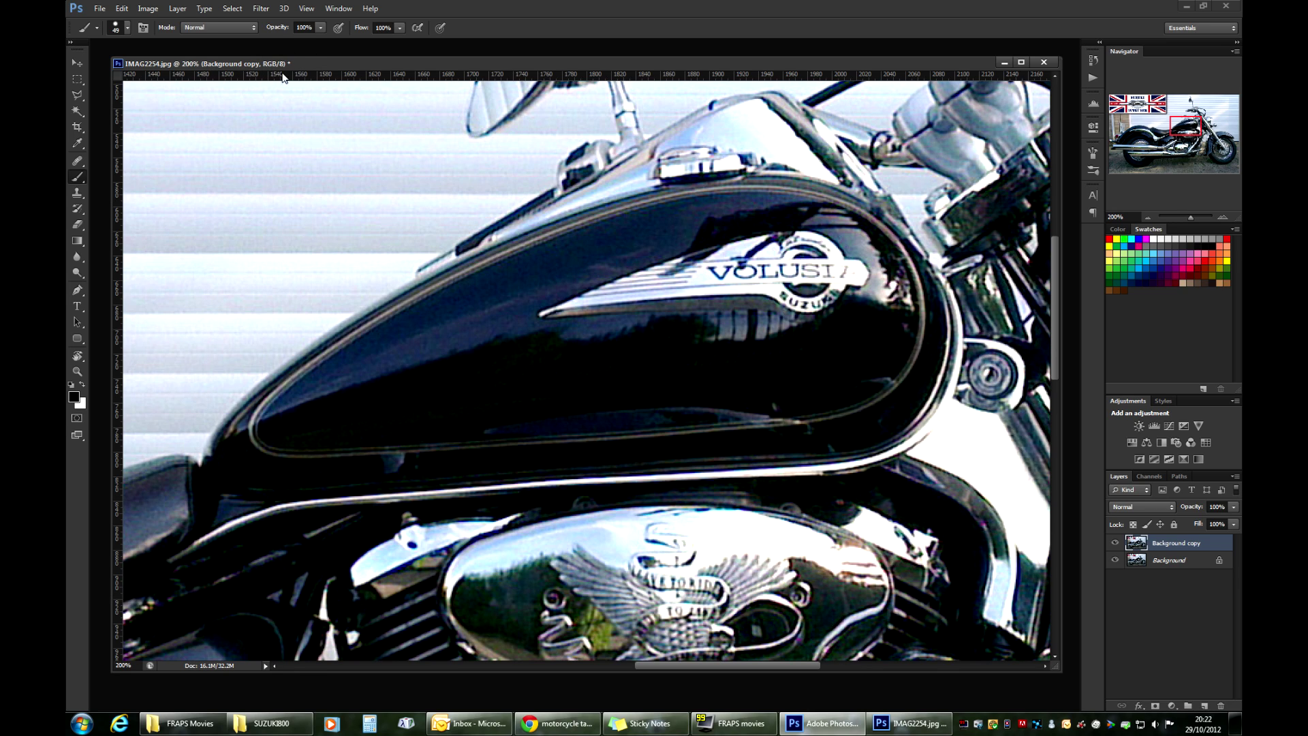
key(q)
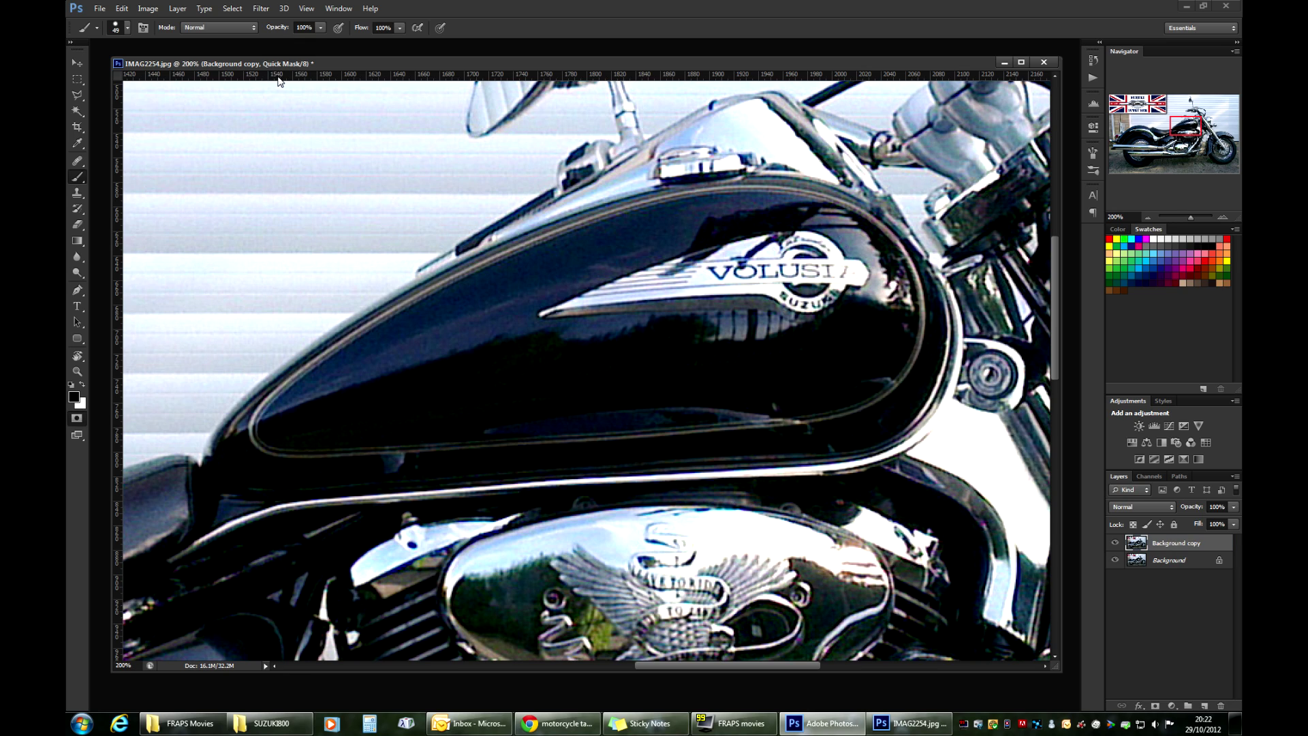
In Quick Mask mode, paint a red mask patch over the tank's middle beside the Volusia badge
key(q)
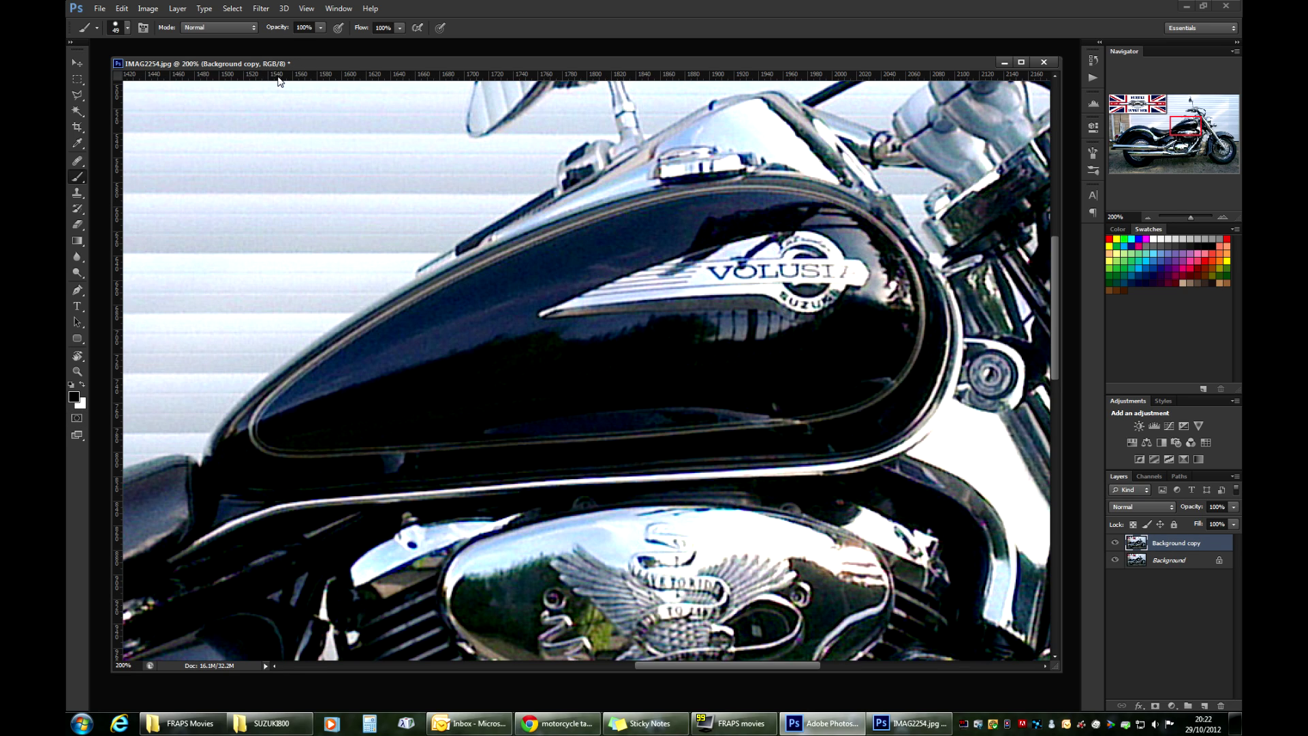
key(q)
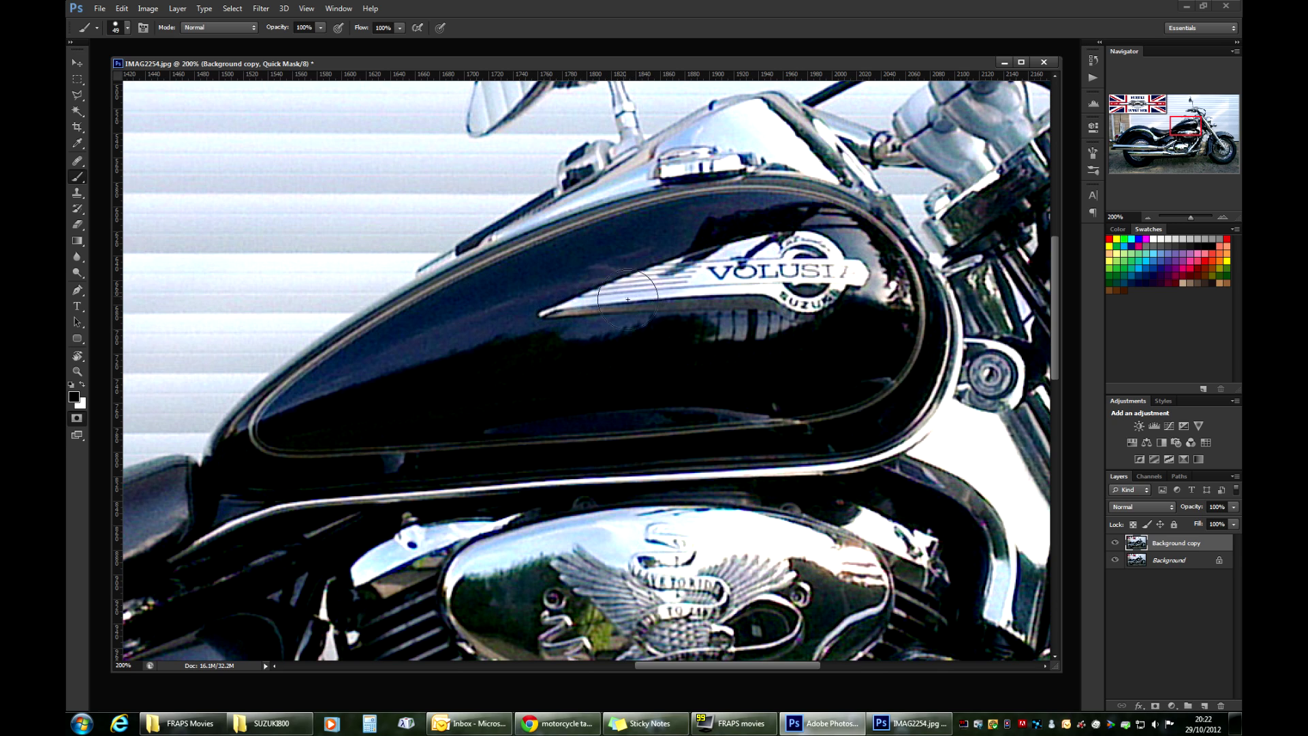
mouse_move(630, 290)
mouse_down()
mouse_move(610, 338)
mouse_move(587, 310)
mouse_move(497, 334)
mouse_move(569, 292)
mouse_move(640, 280)
mouse_move(682, 300)
mouse_move(676, 326)
mouse_move(653, 343)
mouse_move(476, 368)
mouse_move(627, 375)
mouse_move(715, 347)
mouse_move(733, 311)
mouse_move(702, 283)
mouse_move(647, 273)
mouse_move(521, 327)
mouse_up()
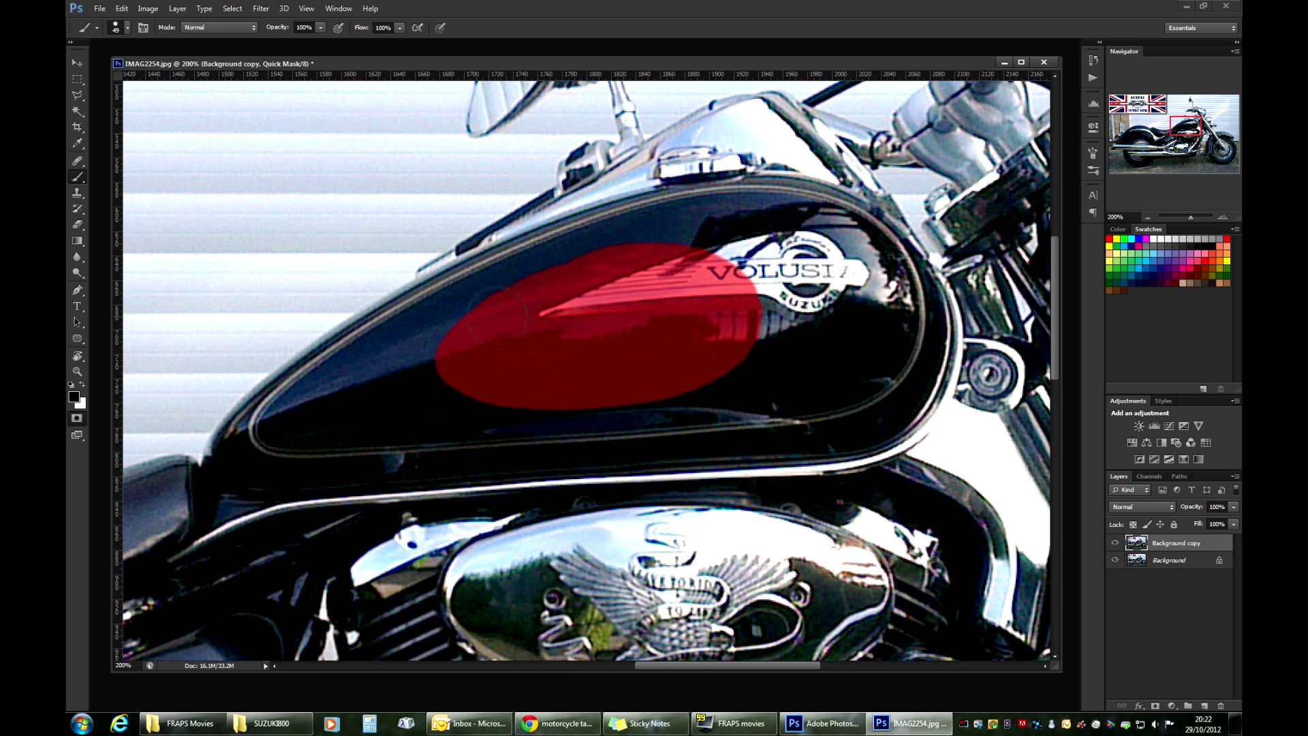
Set the brush to 57 px at 100% hardness and mask the tank's left end
right_click(490, 346)
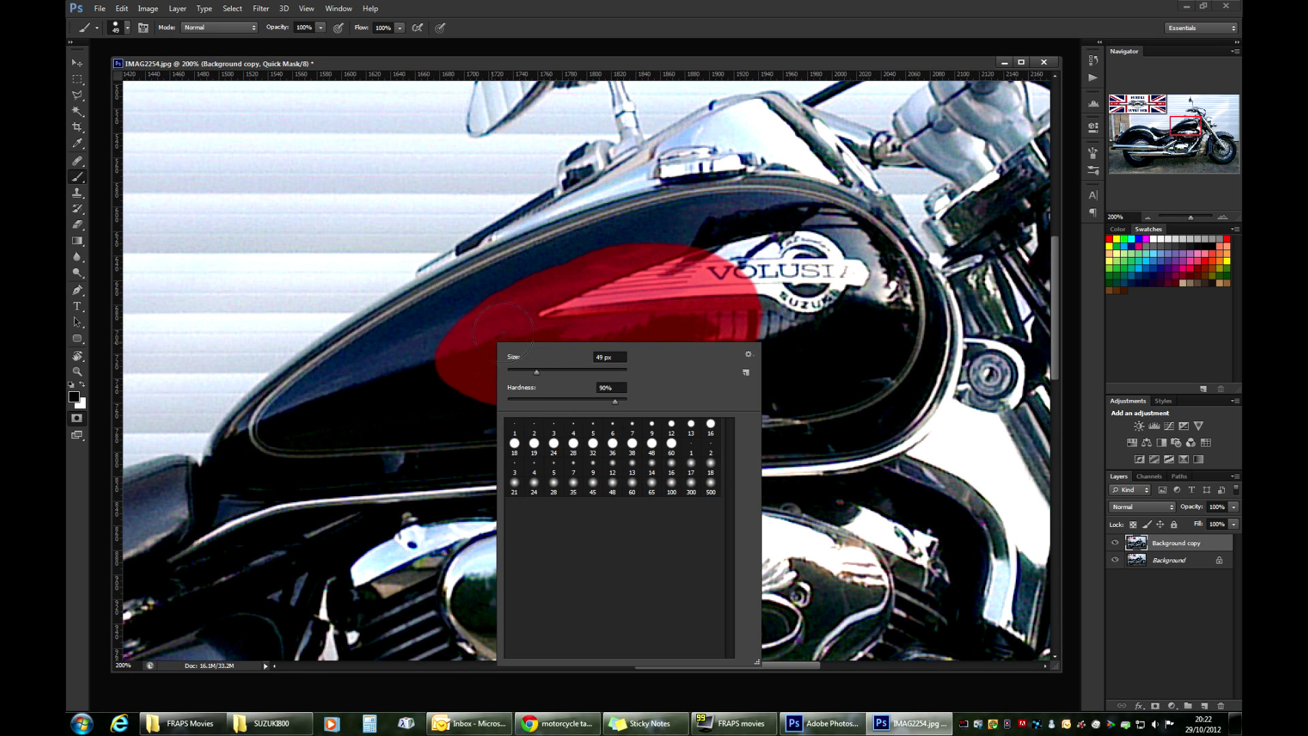
drag(537, 374, 551, 371)
drag(614, 401, 636, 401)
click(423, 389)
drag(344, 371, 408, 437)
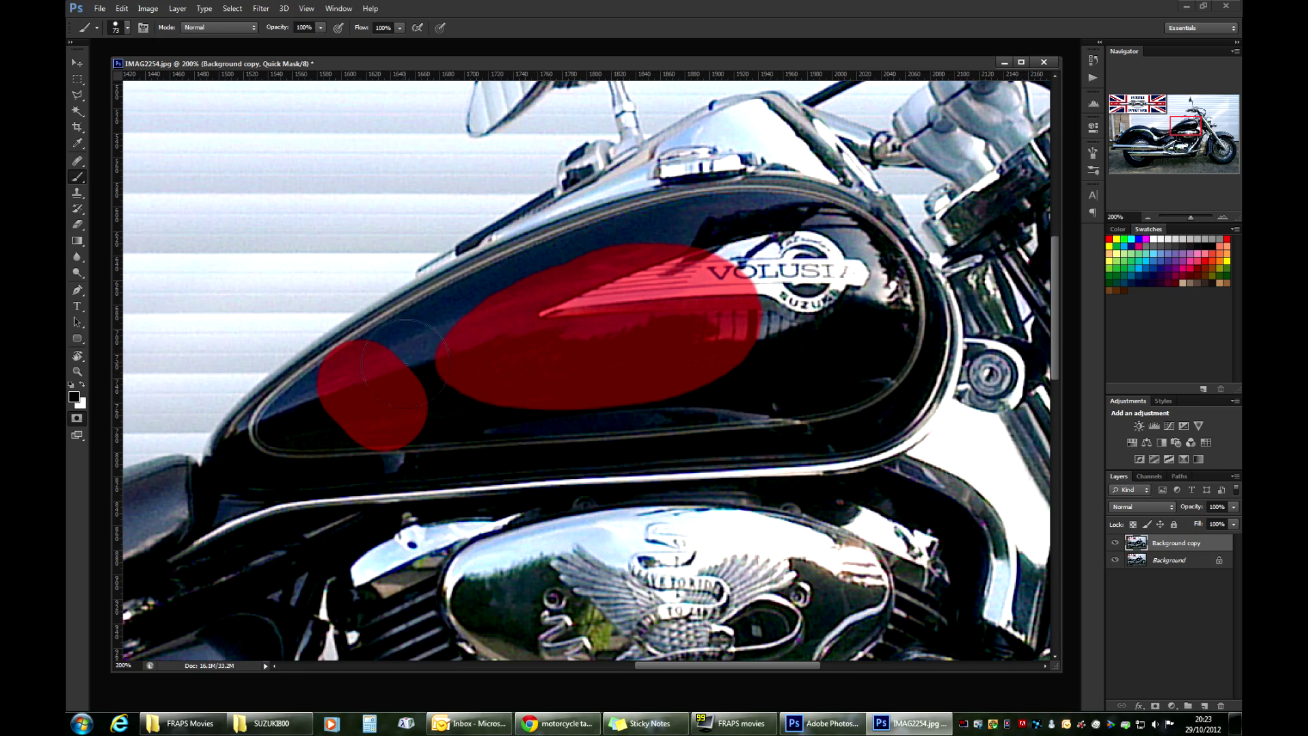
Return to 200% on the tank and paint the mask across the tank's logo
click(1221, 219)
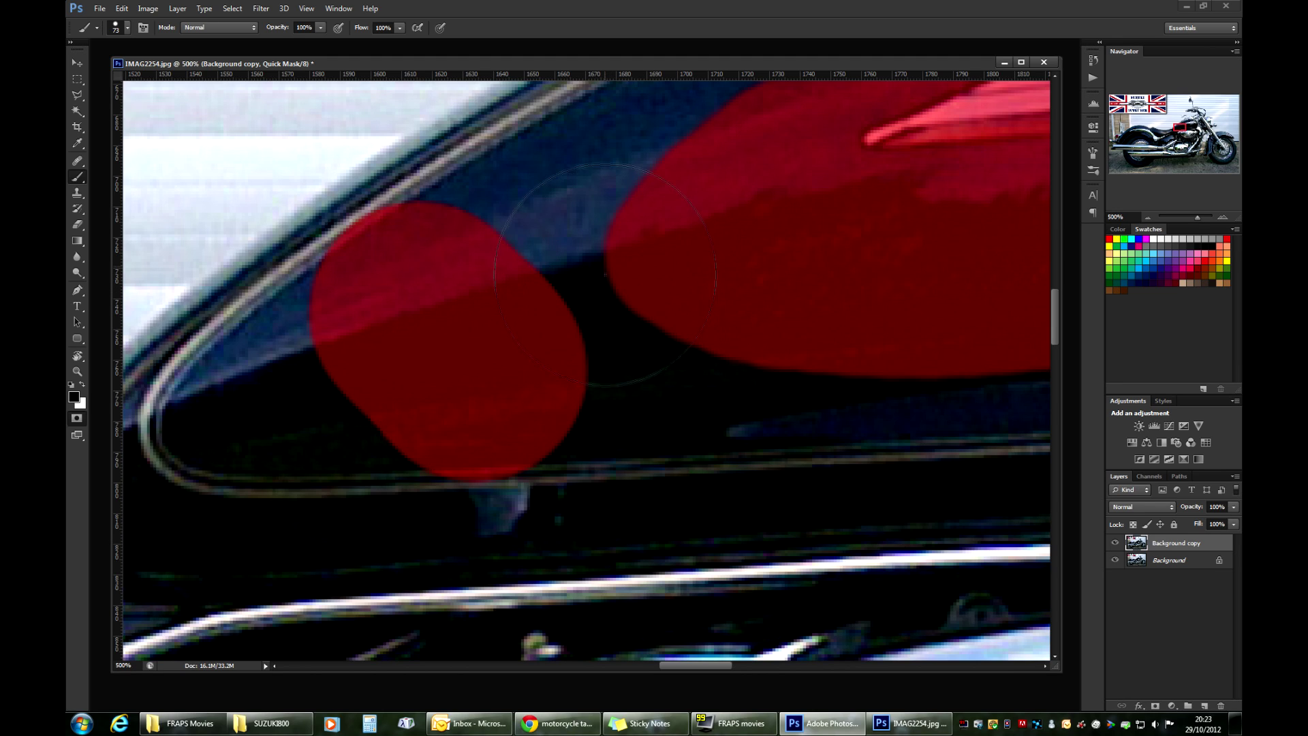
click(1144, 216)
click(1146, 216)
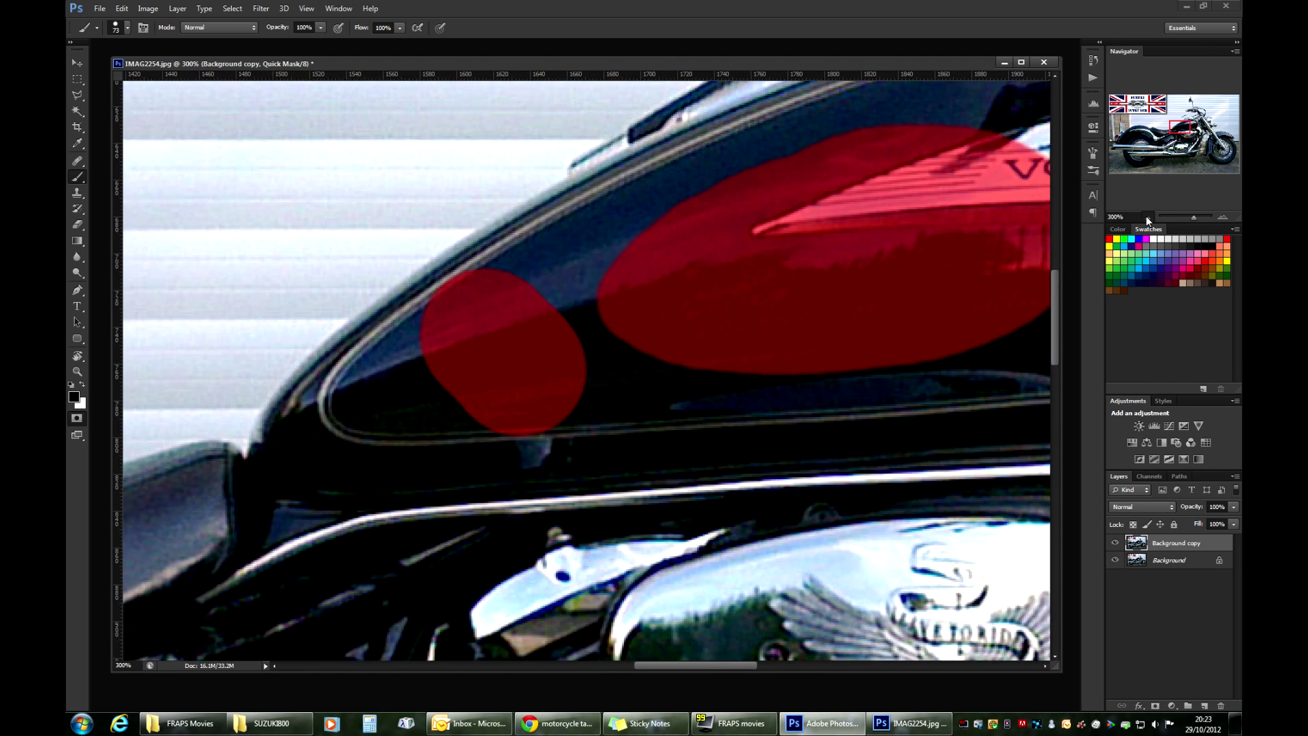
click(1147, 215)
drag(1169, 137, 1179, 129)
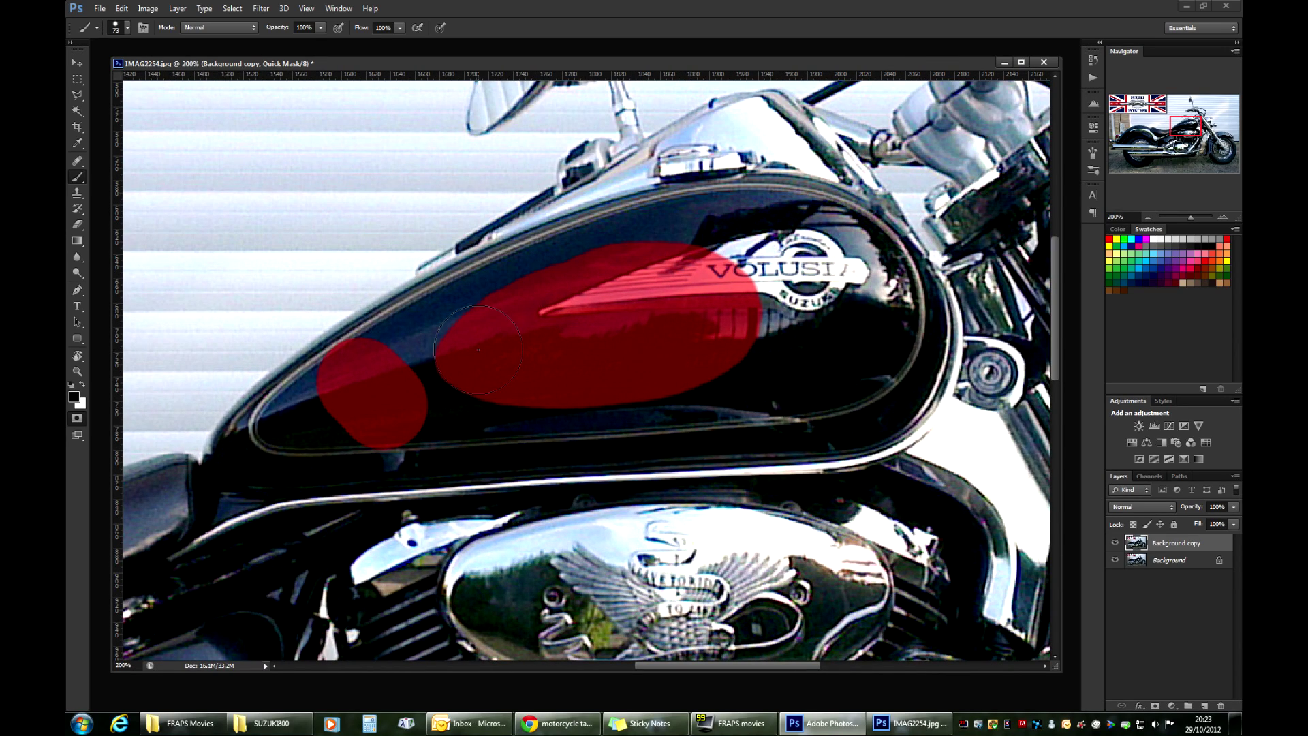
right_click(479, 318)
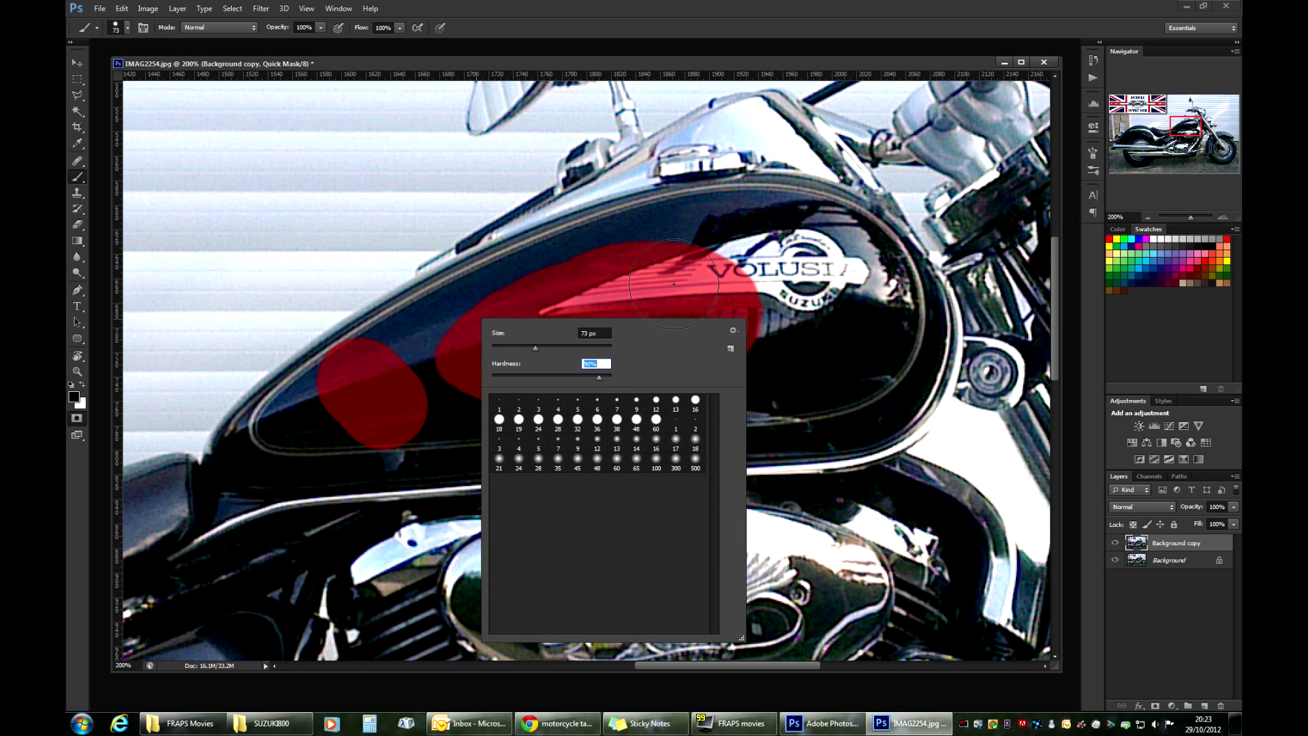
key(Return)
mouse_move(675, 273)
mouse_down()
mouse_move(717, 258)
mouse_move(721, 295)
mouse_move(797, 273)
mouse_move(801, 319)
mouse_move(635, 370)
mouse_move(336, 408)
mouse_move(355, 384)
mouse_move(492, 308)
mouse_move(696, 238)
mouse_move(790, 240)
mouse_move(852, 273)
mouse_move(857, 338)
mouse_move(660, 397)
mouse_move(345, 410)
mouse_move(363, 428)
mouse_move(341, 419)
mouse_move(354, 433)
mouse_move(313, 447)
mouse_move(413, 397)
mouse_move(642, 415)
mouse_move(660, 392)
mouse_move(763, 383)
mouse_move(808, 356)
mouse_move(831, 415)
mouse_move(889, 383)
mouse_move(925, 289)
mouse_move(808, 240)
mouse_up()
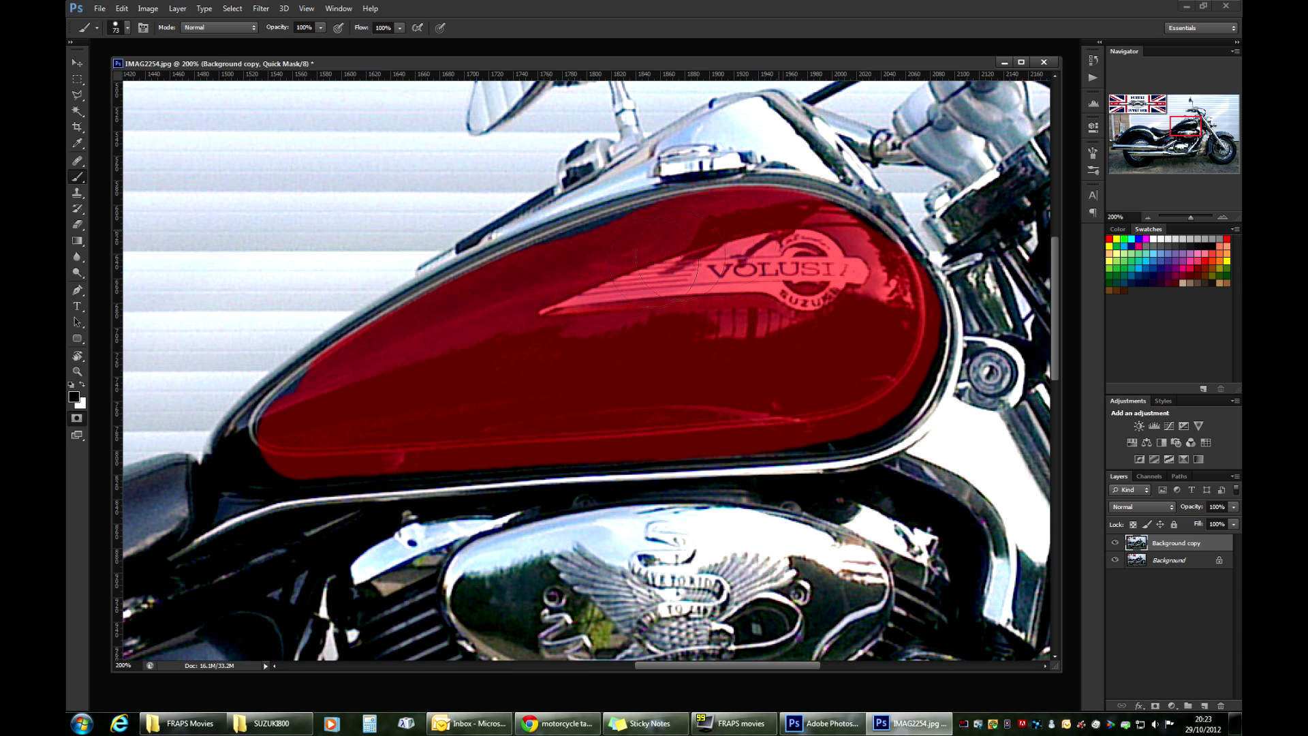
Mask the tank's top rim and left tip, then reduce the brush to 41 px
drag(666, 259, 522, 308)
mouse_move(302, 416)
mouse_down()
mouse_move(287, 437)
mouse_move(276, 416)
mouse_move(329, 400)
mouse_up()
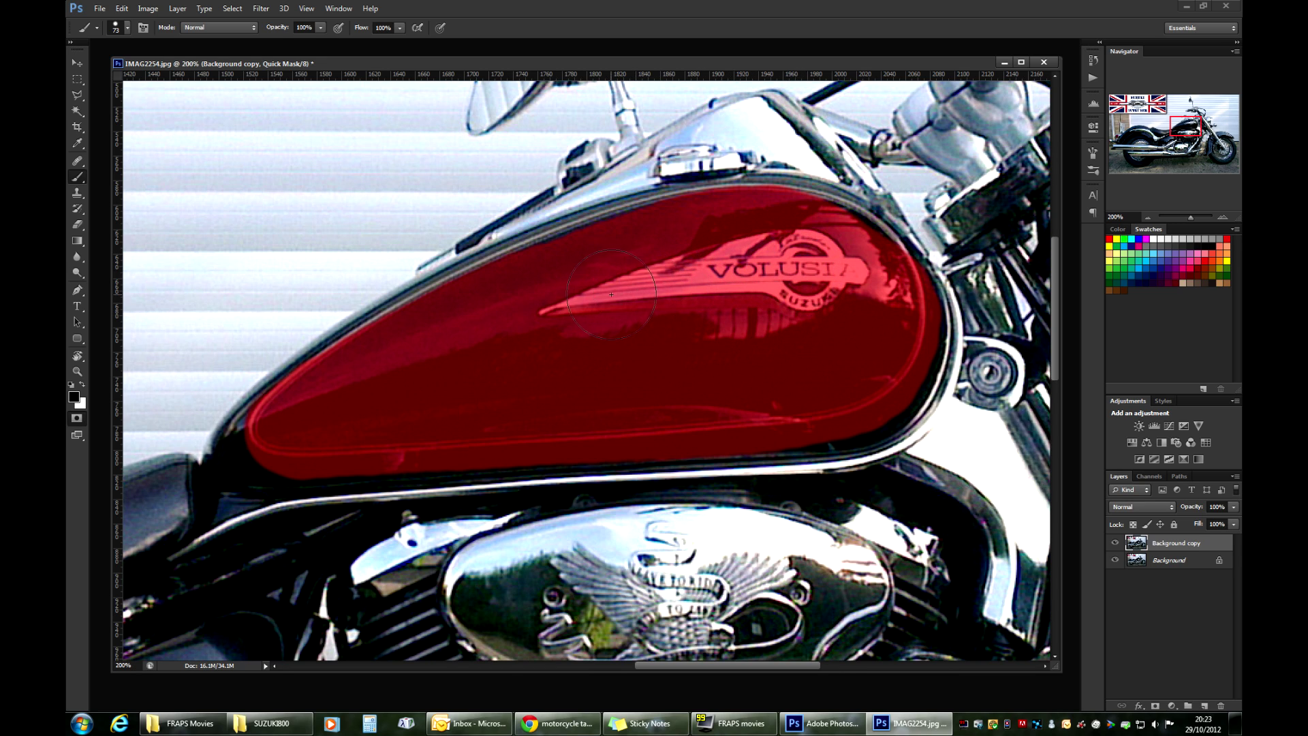
right_click(655, 297)
click(693, 325)
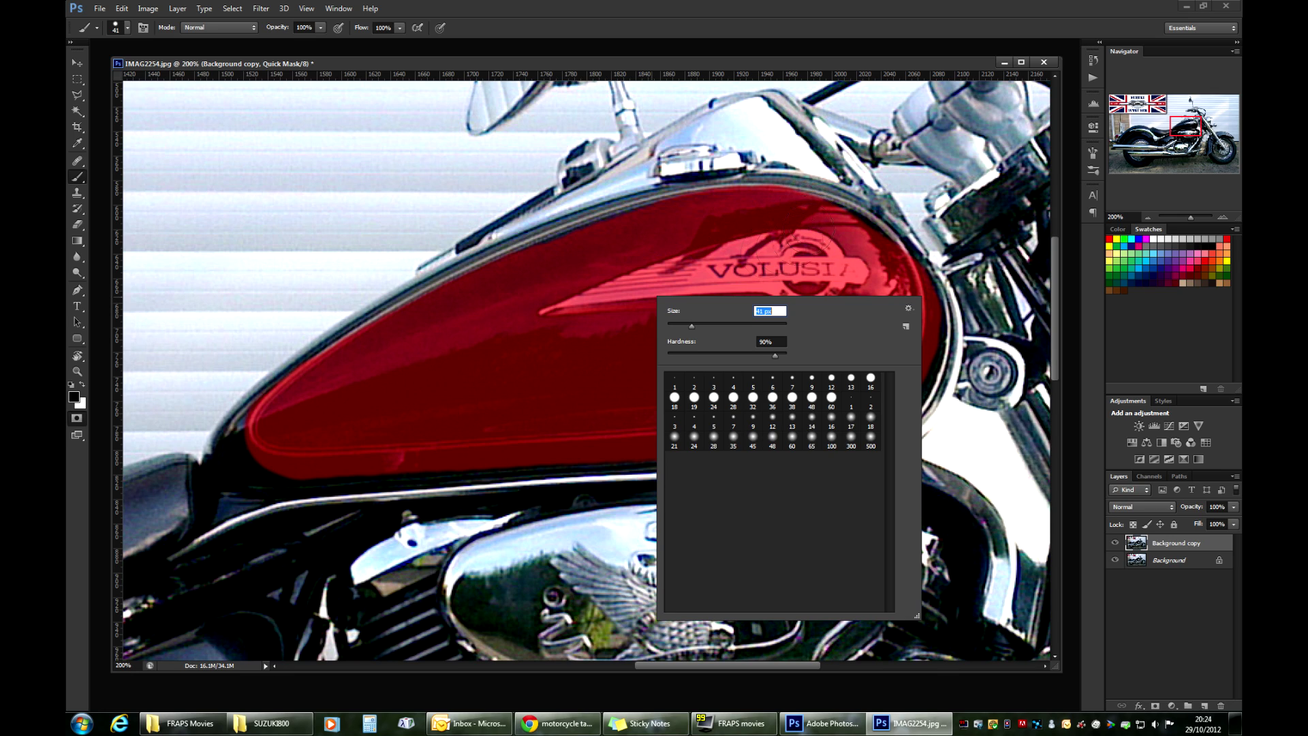
Shrink the brush to 35 px and mask the tank's upper, right and lower edges and left end
drag(696, 326, 689, 326)
mouse_move(743, 205)
mouse_down()
mouse_move(821, 205)
mouse_move(765, 228)
mouse_up()
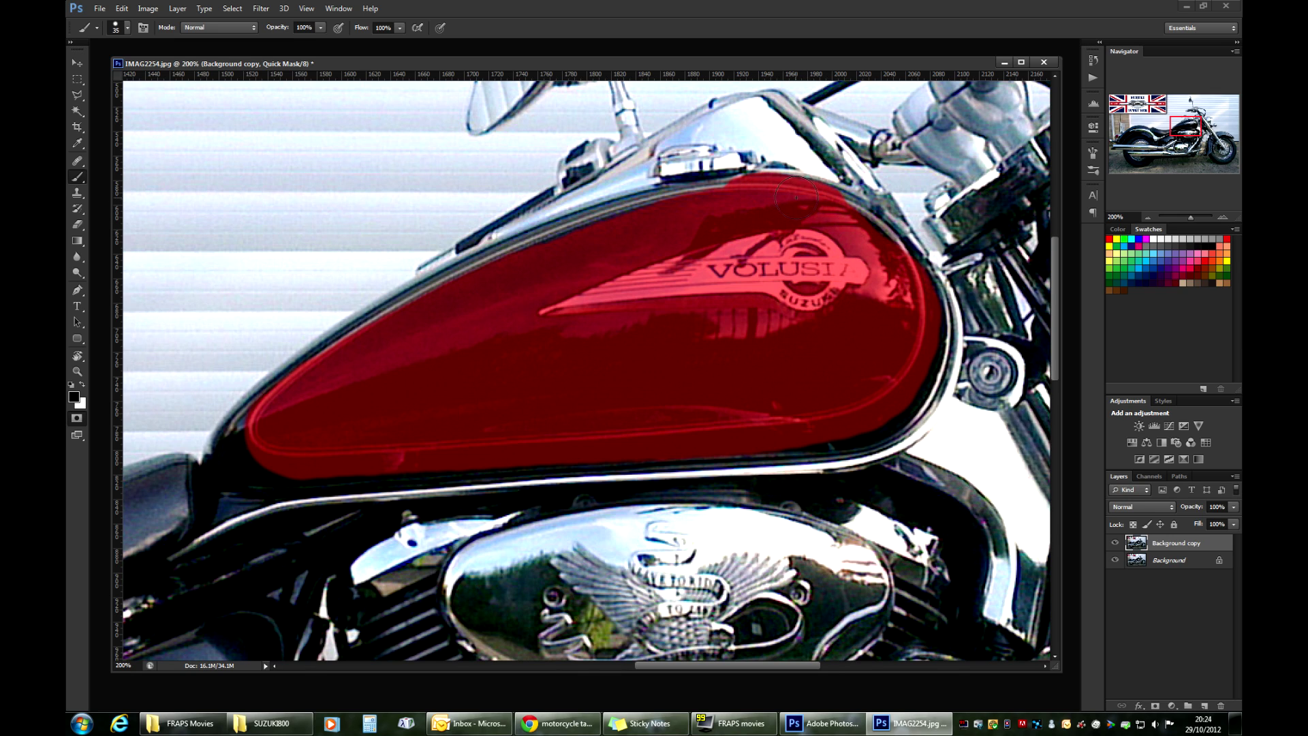
mouse_move(833, 211)
mouse_down()
mouse_move(818, 180)
mouse_move(860, 199)
mouse_move(915, 294)
mouse_up()
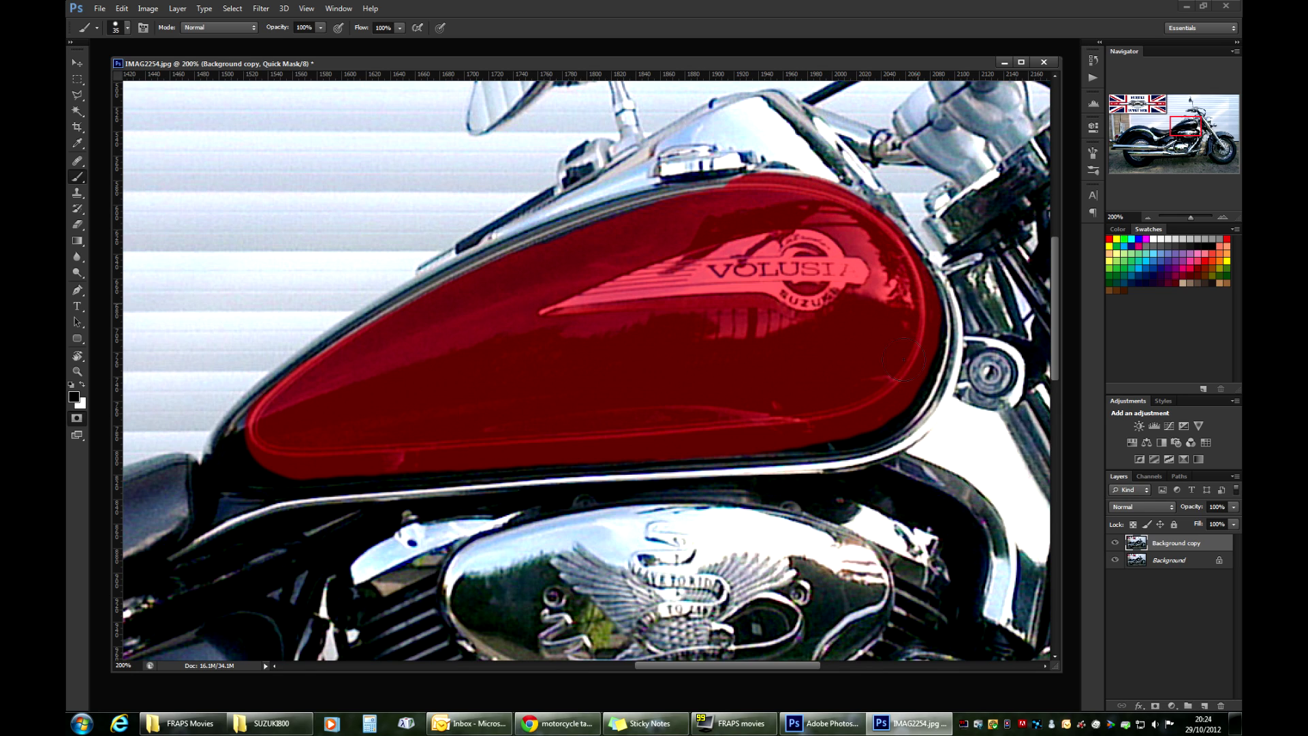
mouse_move(907, 275)
mouse_down()
mouse_move(919, 343)
mouse_move(897, 387)
mouse_move(851, 424)
mouse_move(887, 413)
mouse_move(918, 378)
mouse_move(927, 323)
mouse_move(904, 270)
mouse_move(923, 299)
mouse_move(938, 296)
mouse_move(918, 375)
mouse_up()
mouse_move(877, 413)
mouse_down()
mouse_move(763, 425)
mouse_move(703, 457)
mouse_move(685, 447)
mouse_move(732, 430)
mouse_move(770, 443)
mouse_move(844, 436)
mouse_up()
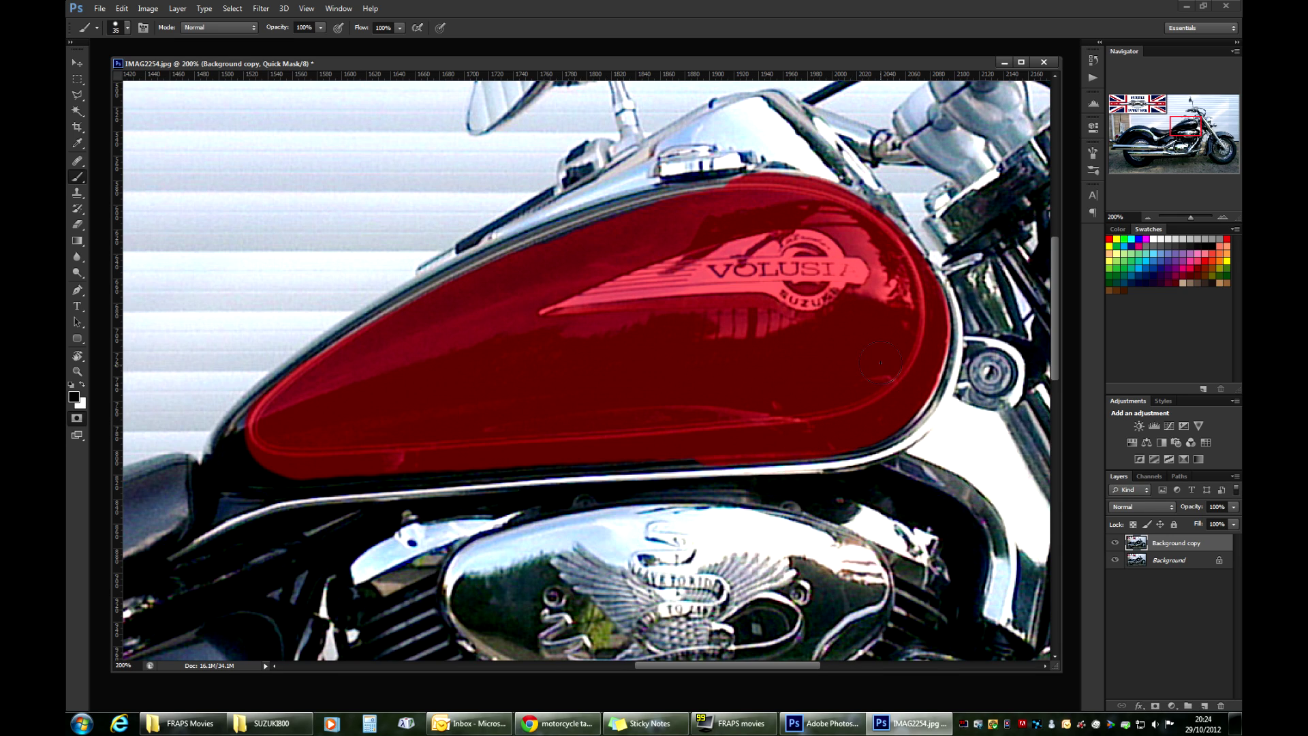
mouse_move(212, 450)
mouse_down()
mouse_move(310, 474)
mouse_move(409, 463)
mouse_up()
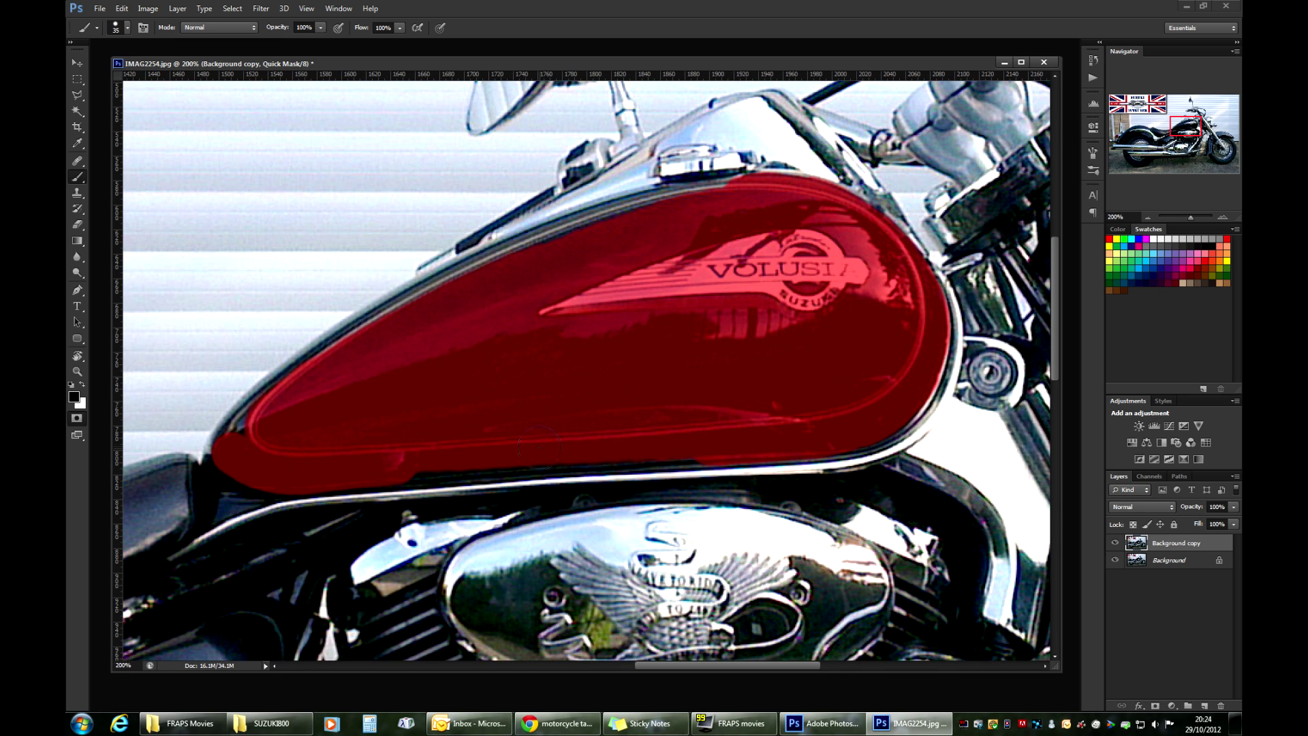
Fill remaining mask gaps along the lower edge, left tip, upper-left edge and bottom trim
mouse_move(539, 446)
mouse_down()
mouse_move(707, 447)
mouse_move(414, 465)
mouse_move(519, 451)
mouse_up()
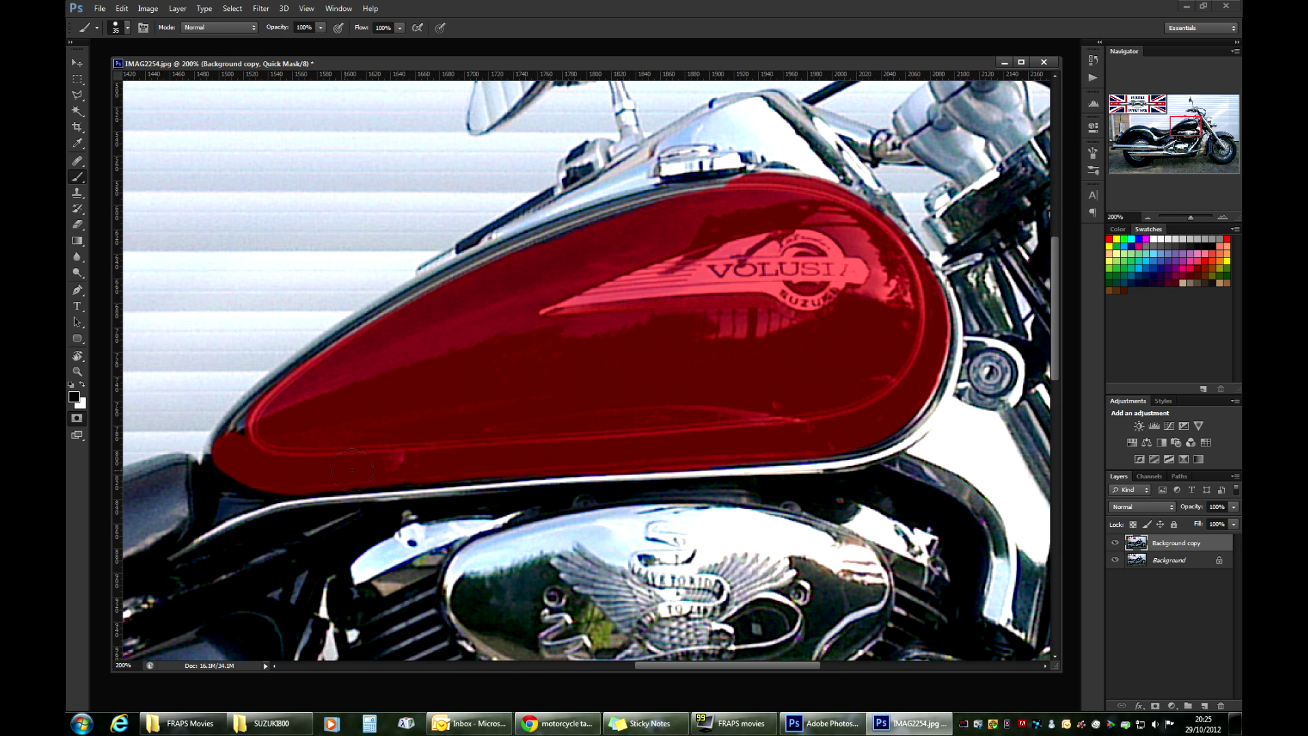
mouse_move(352, 470)
mouse_down()
mouse_move(507, 466)
mouse_move(393, 450)
mouse_up()
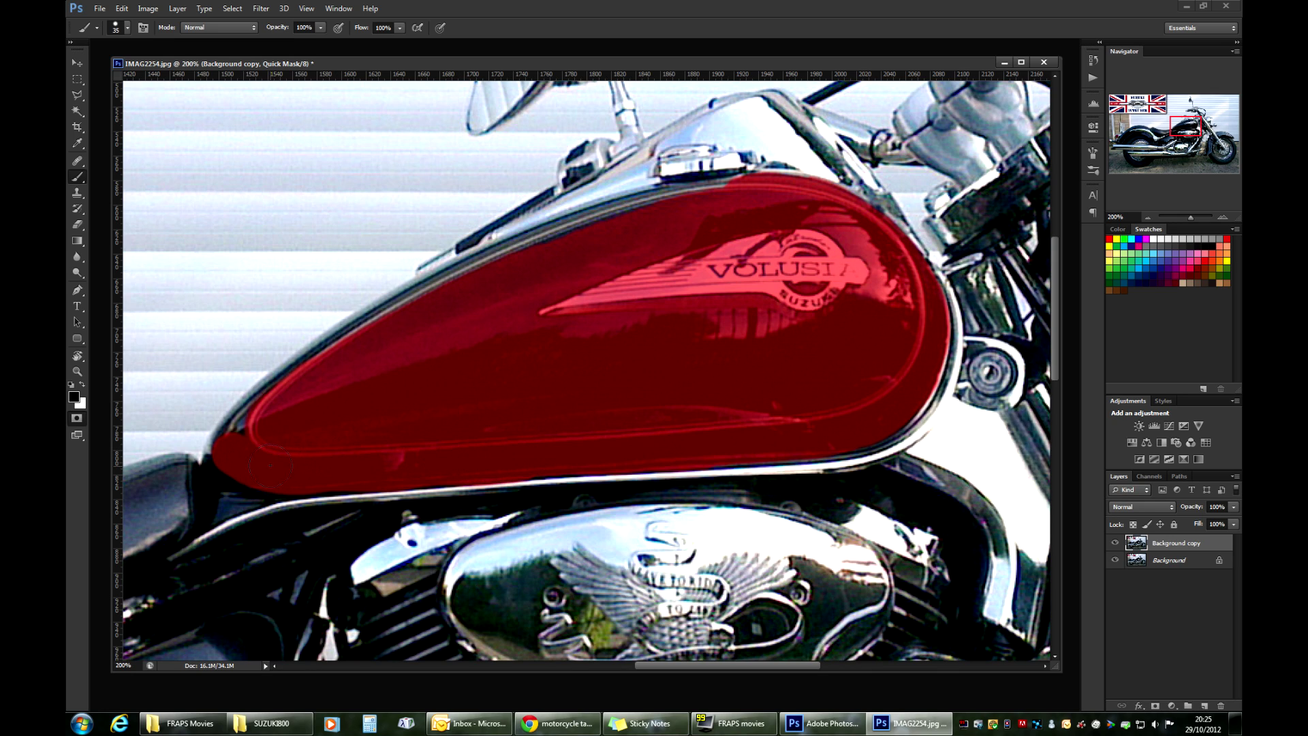
drag(291, 475, 379, 468)
mouse_move(259, 425)
mouse_down()
mouse_move(228, 445)
mouse_move(275, 396)
mouse_move(438, 295)
mouse_move(618, 228)
mouse_move(725, 199)
mouse_move(761, 206)
mouse_move(618, 238)
mouse_move(644, 217)
mouse_move(578, 230)
mouse_move(679, 207)
mouse_up()
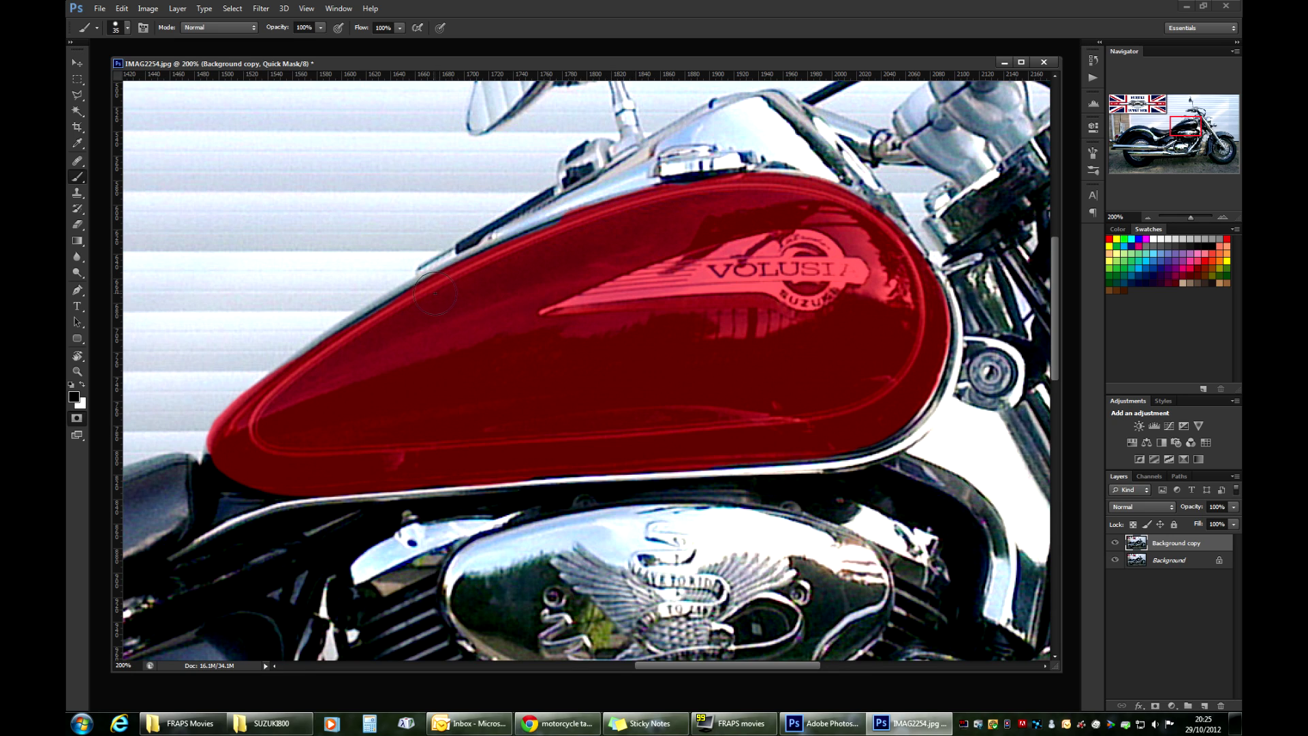
mouse_move(435, 293)
mouse_down()
mouse_move(455, 270)
mouse_move(579, 229)
mouse_up()
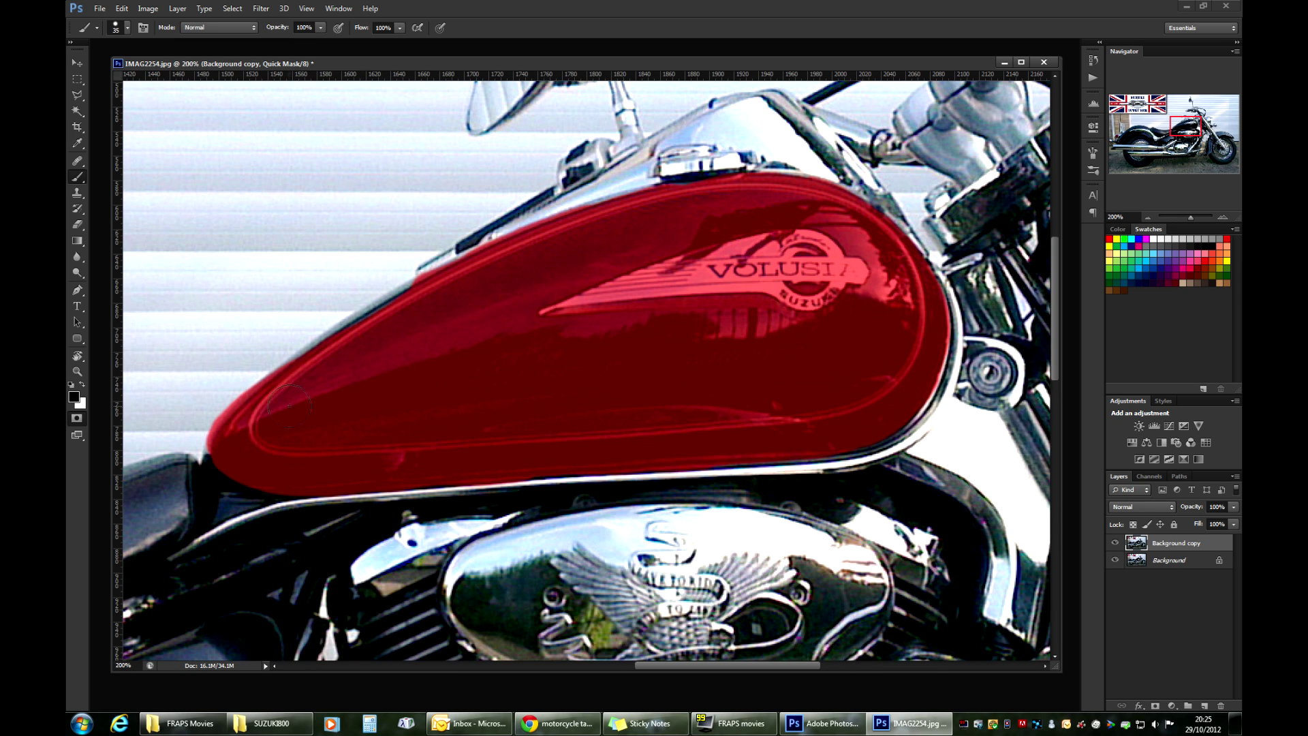
mouse_move(280, 393)
mouse_down()
mouse_move(306, 362)
mouse_move(441, 298)
mouse_up()
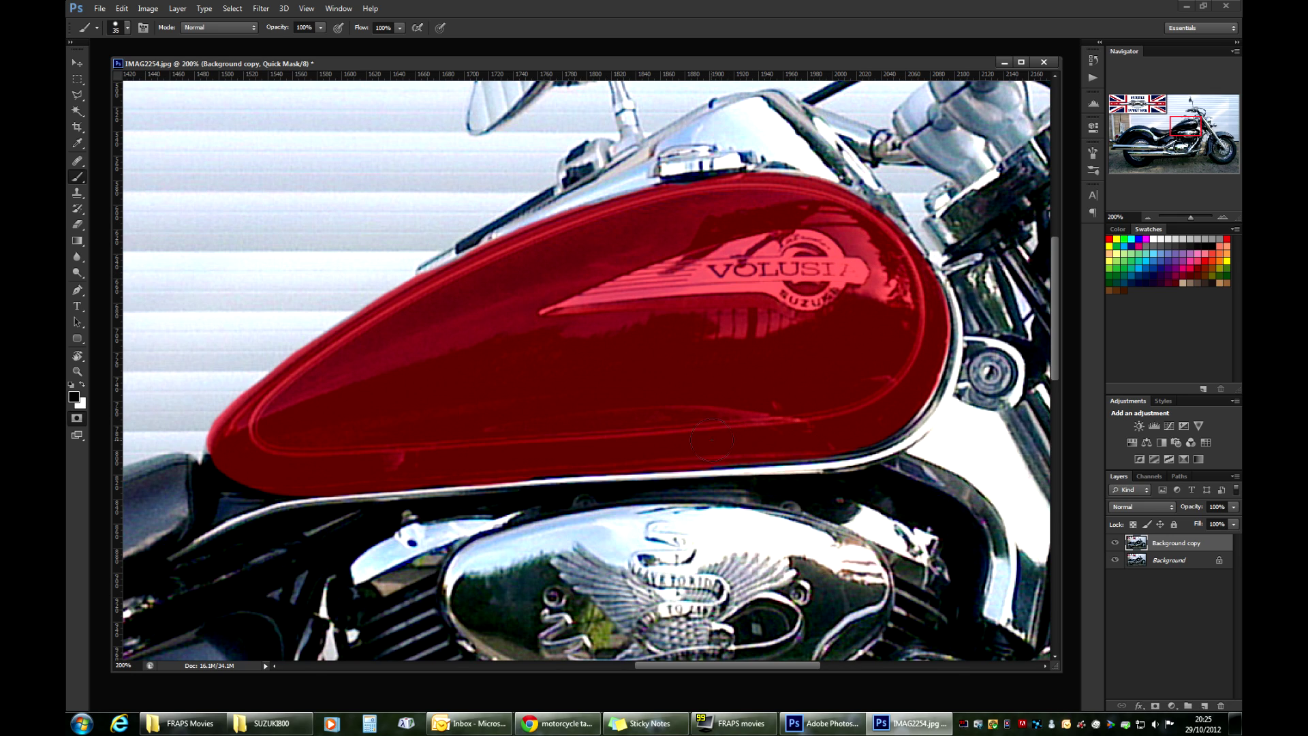
drag(777, 441, 866, 427)
Touch up the mask along the tank's right edge and convert it into a selection
key(q)
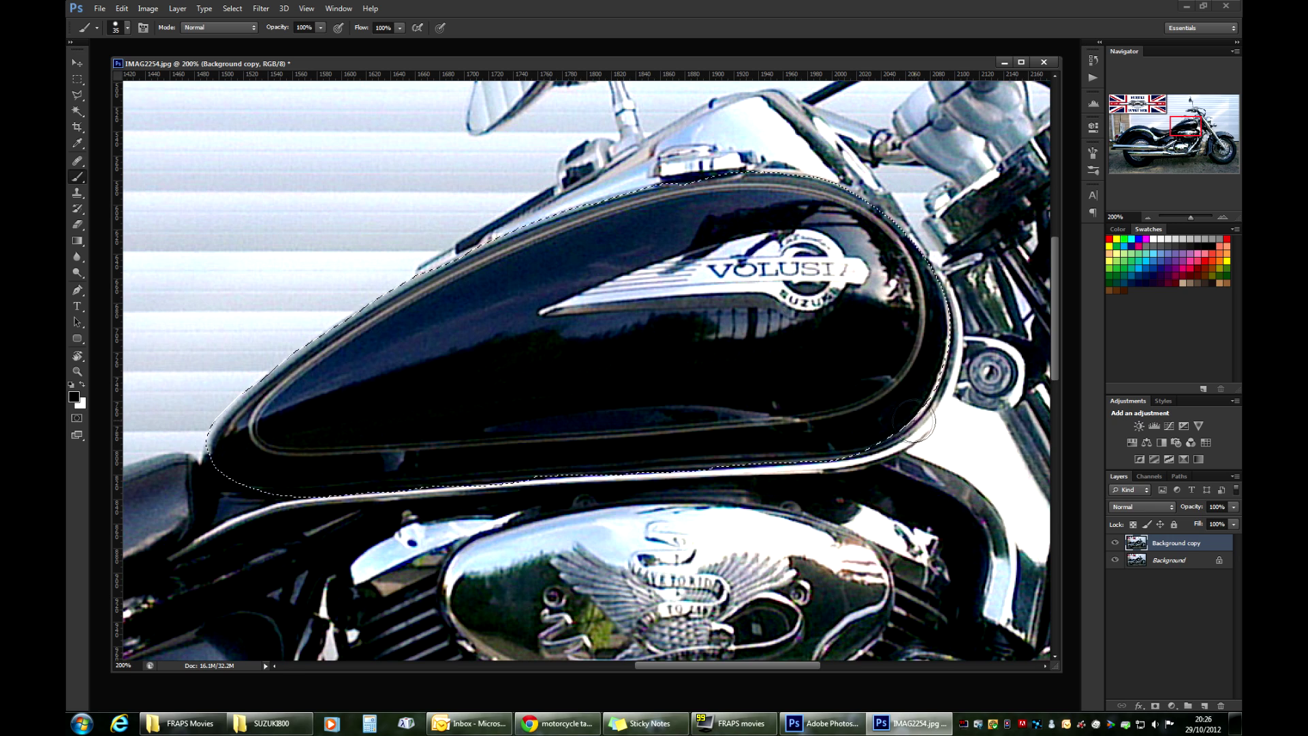
key(q)
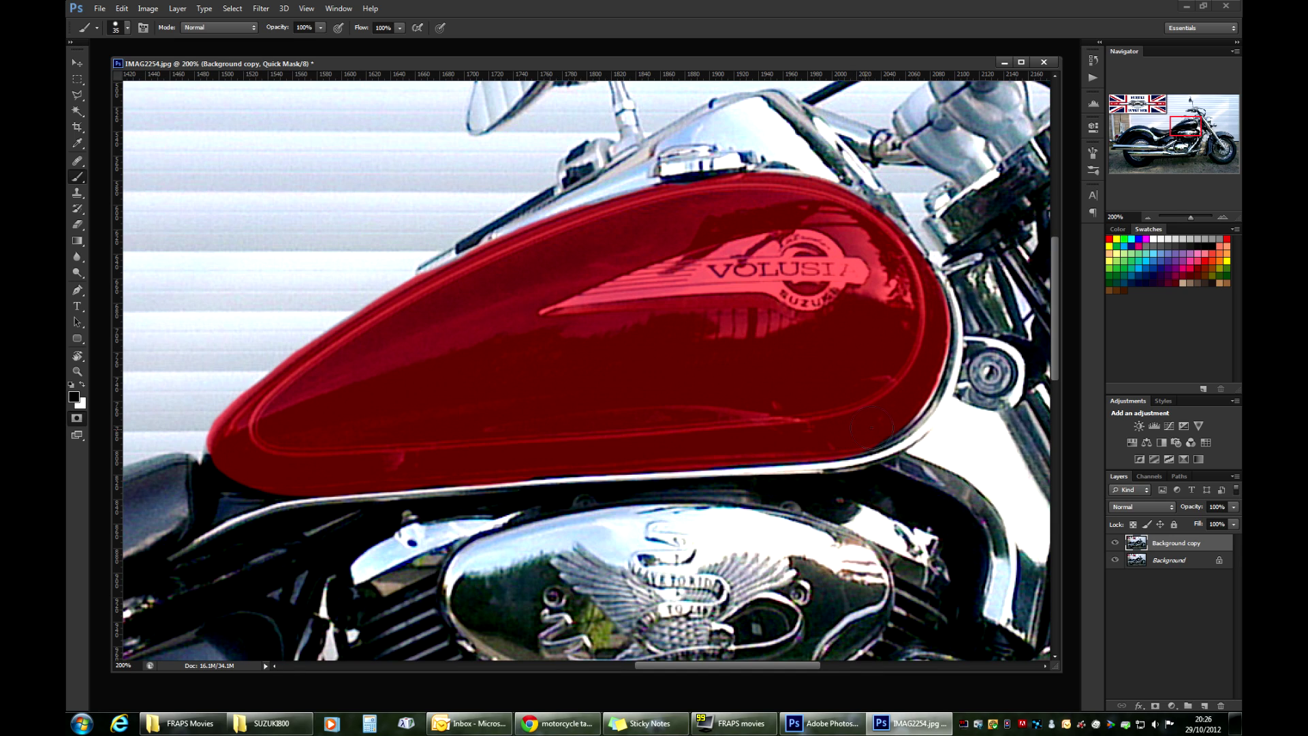
drag(911, 396, 928, 344)
key(q)
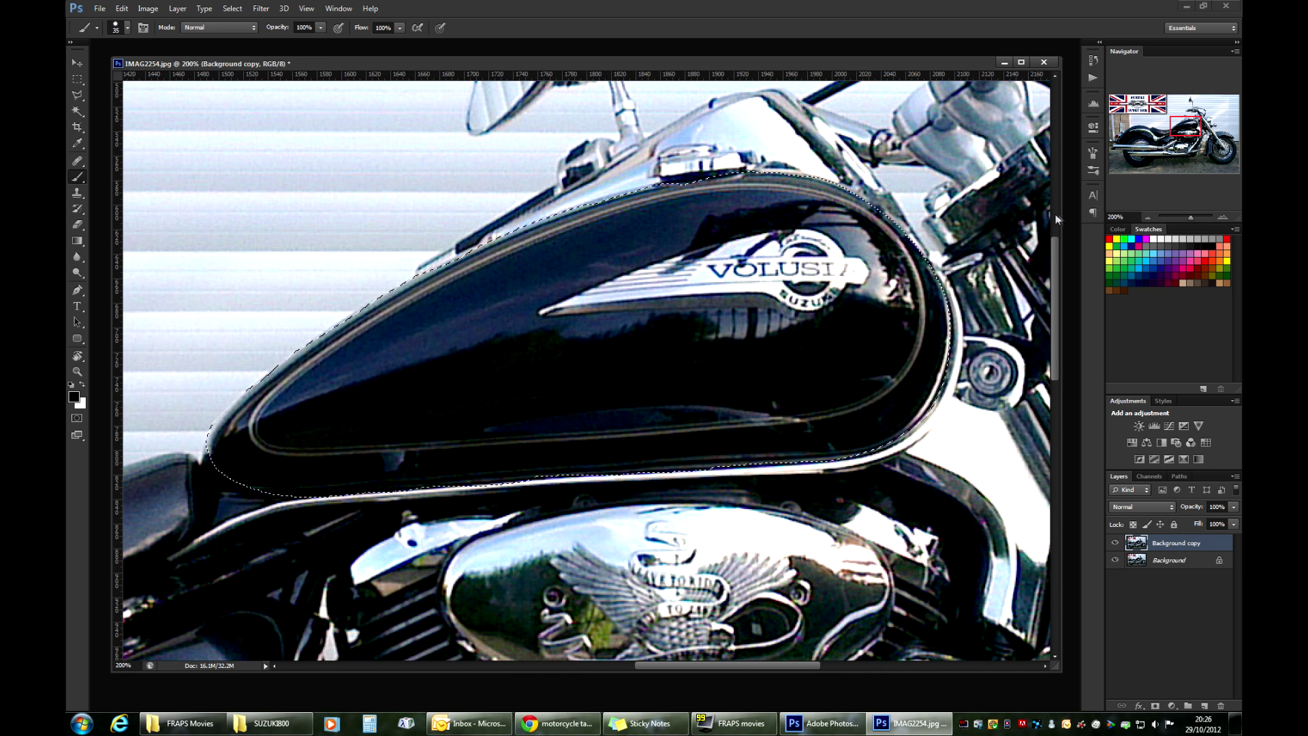
click(1149, 218)
View the whole photo at 33.3%, return to 100% on the tank, and copy it to a new layer
click(1149, 218)
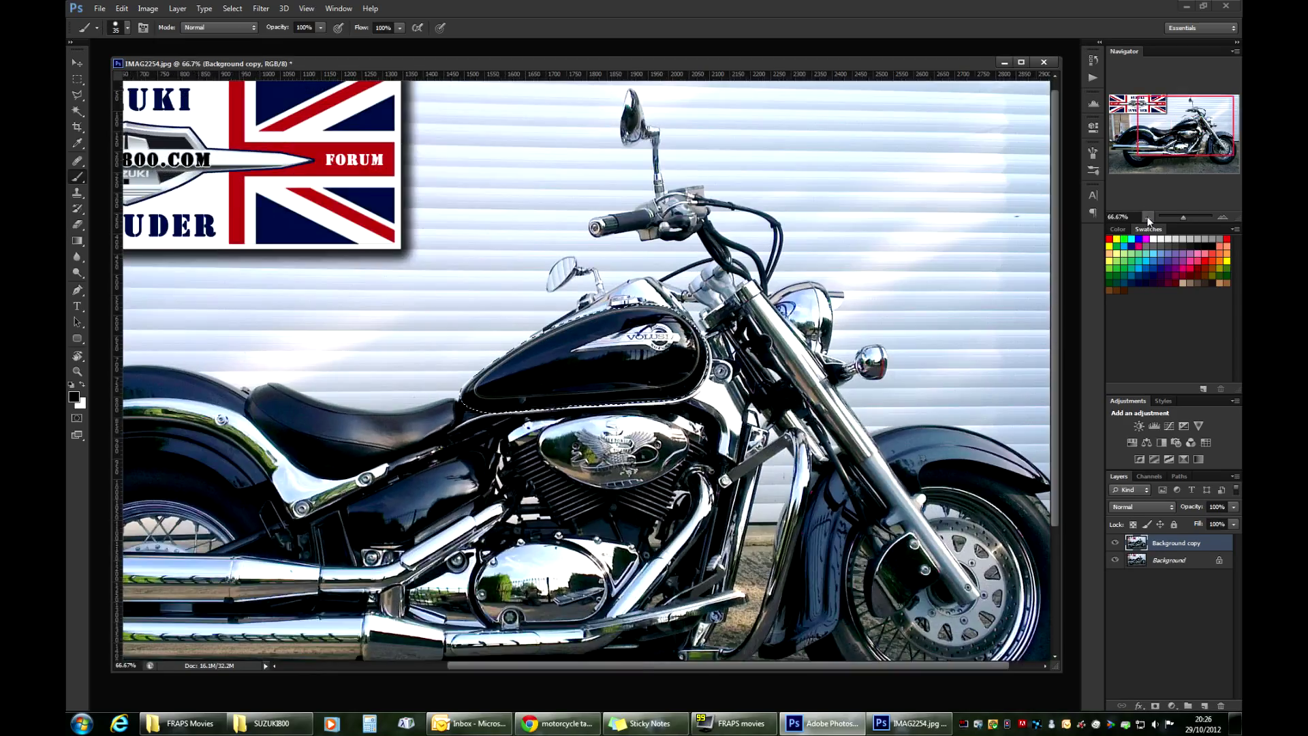
click(1149, 218)
click(1149, 218)
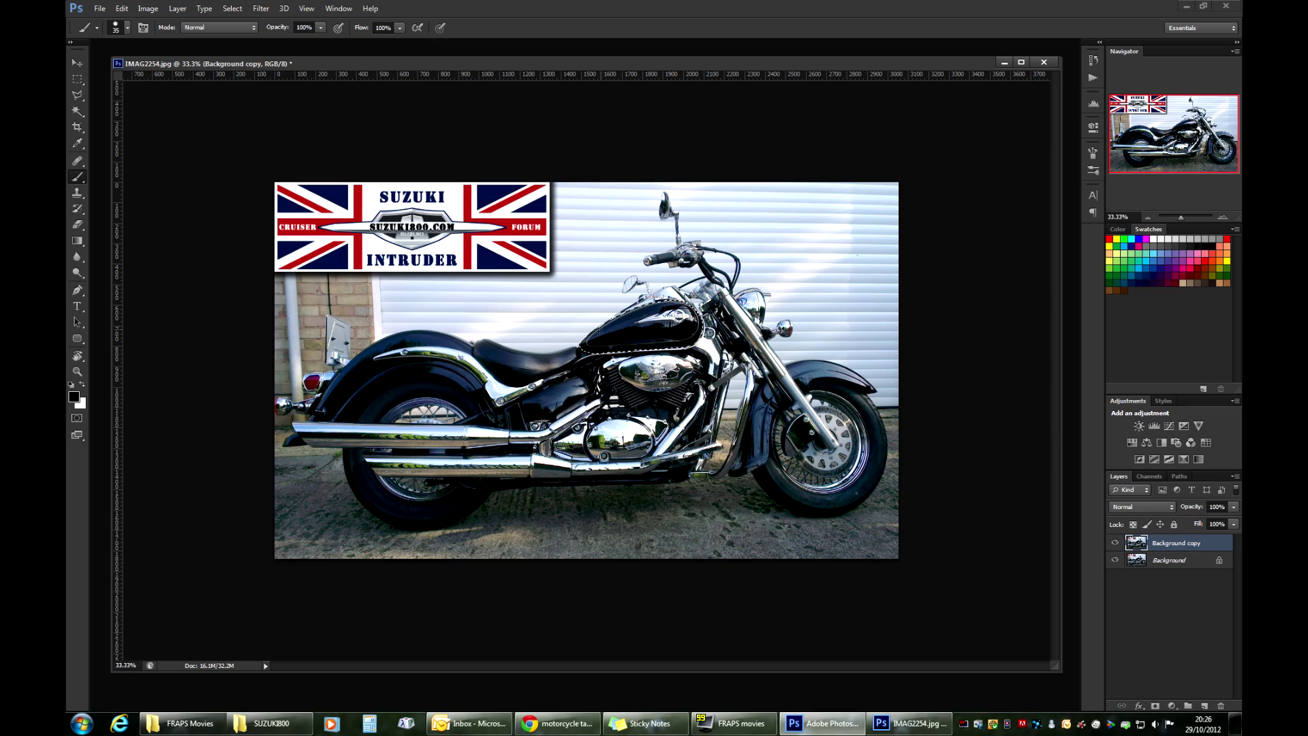
click(1221, 215)
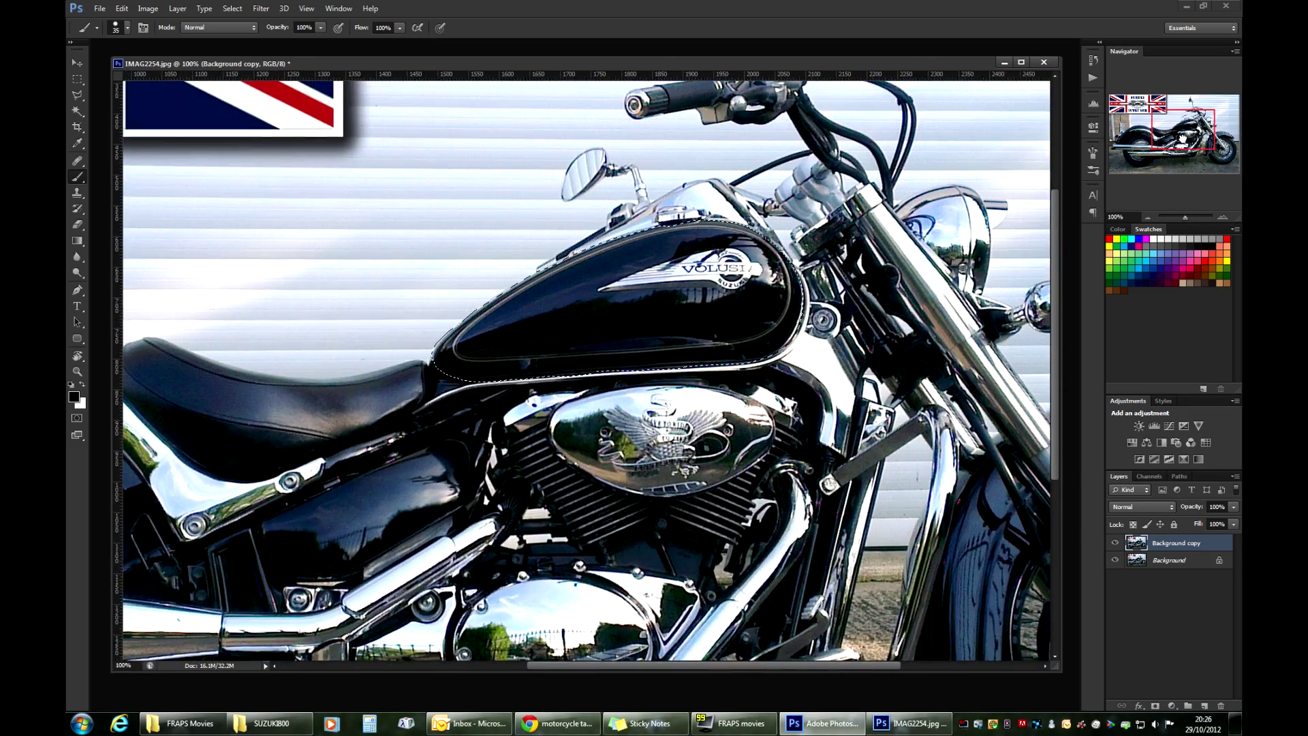
drag(969, 307, 951, 325)
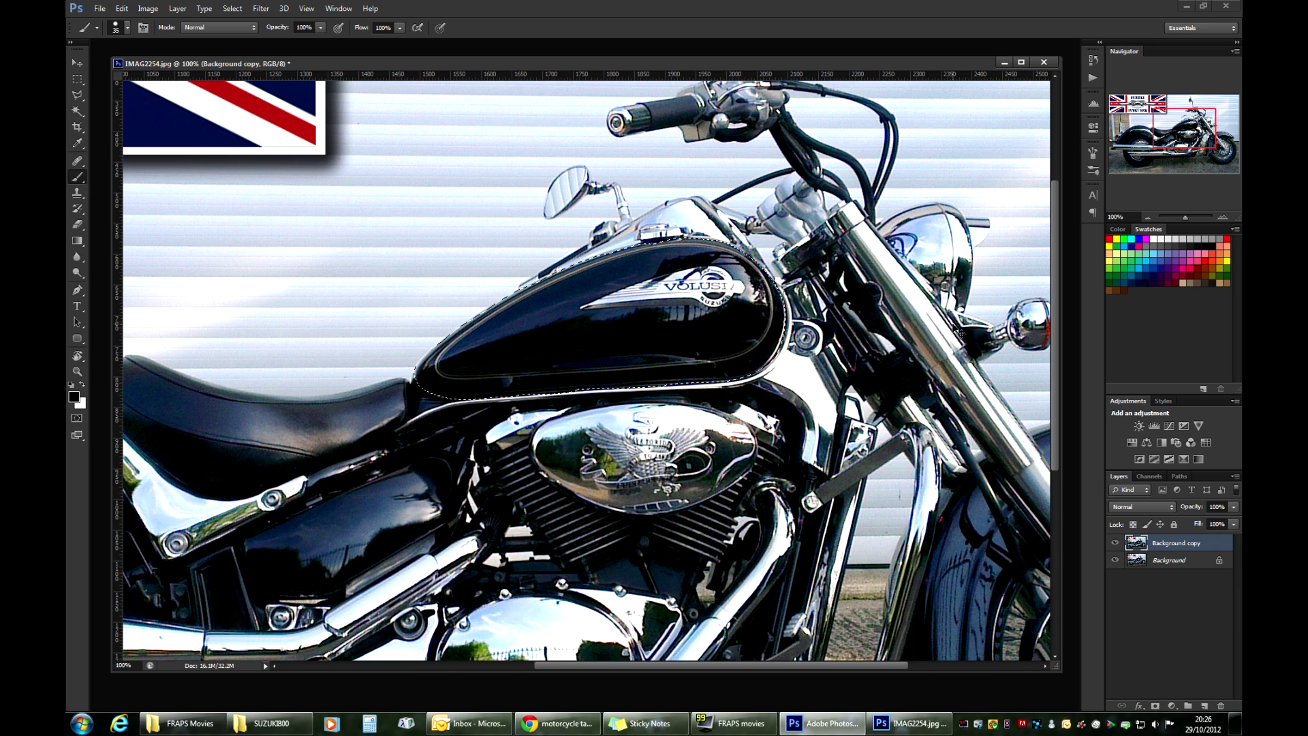
key(ctrl+j)
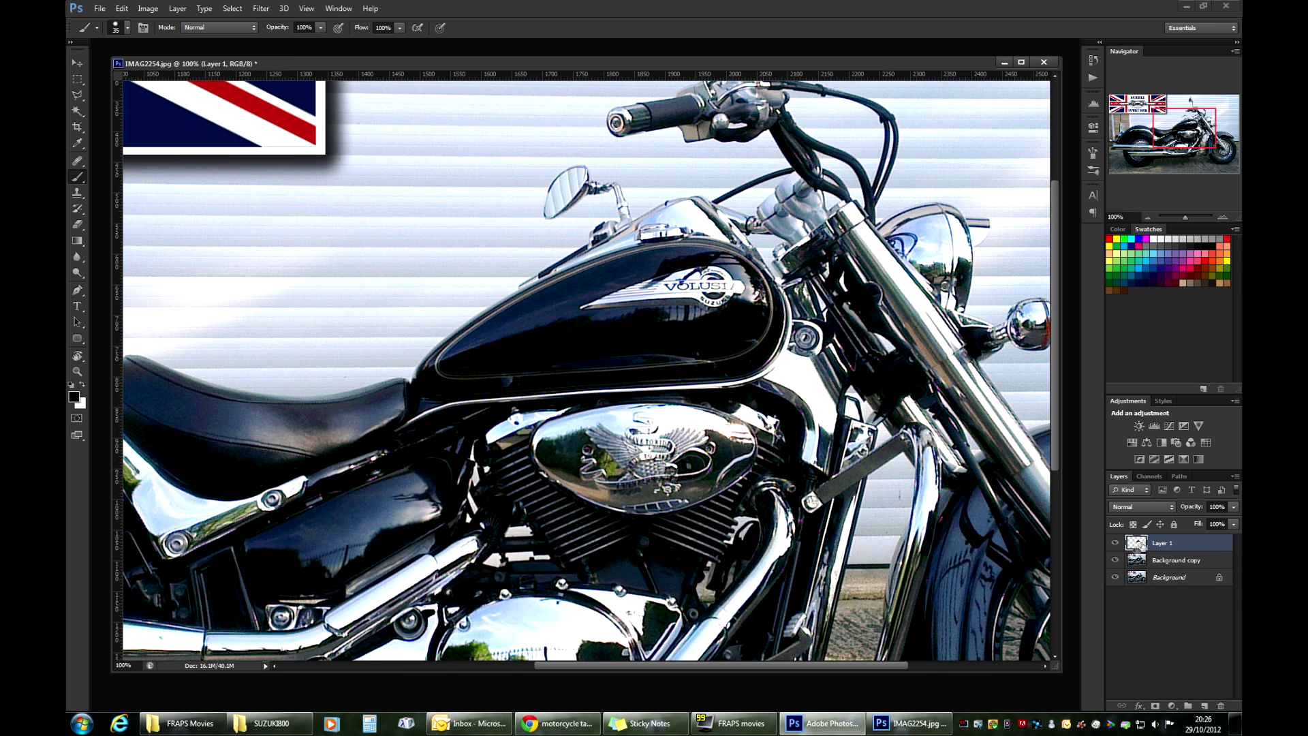
Hide Background copy and Background to check the isolated tank on Layer 1, then show the photo again
click(1116, 563)
click(1116, 578)
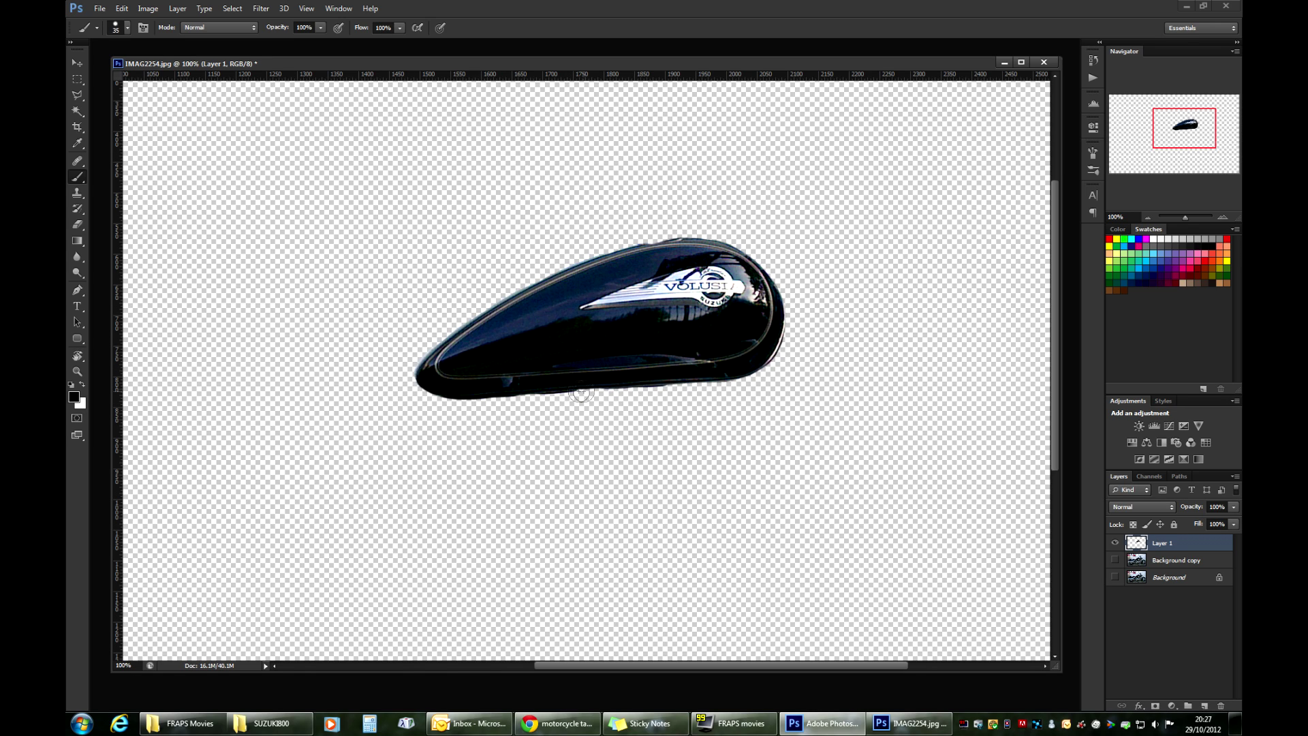
click(1117, 560)
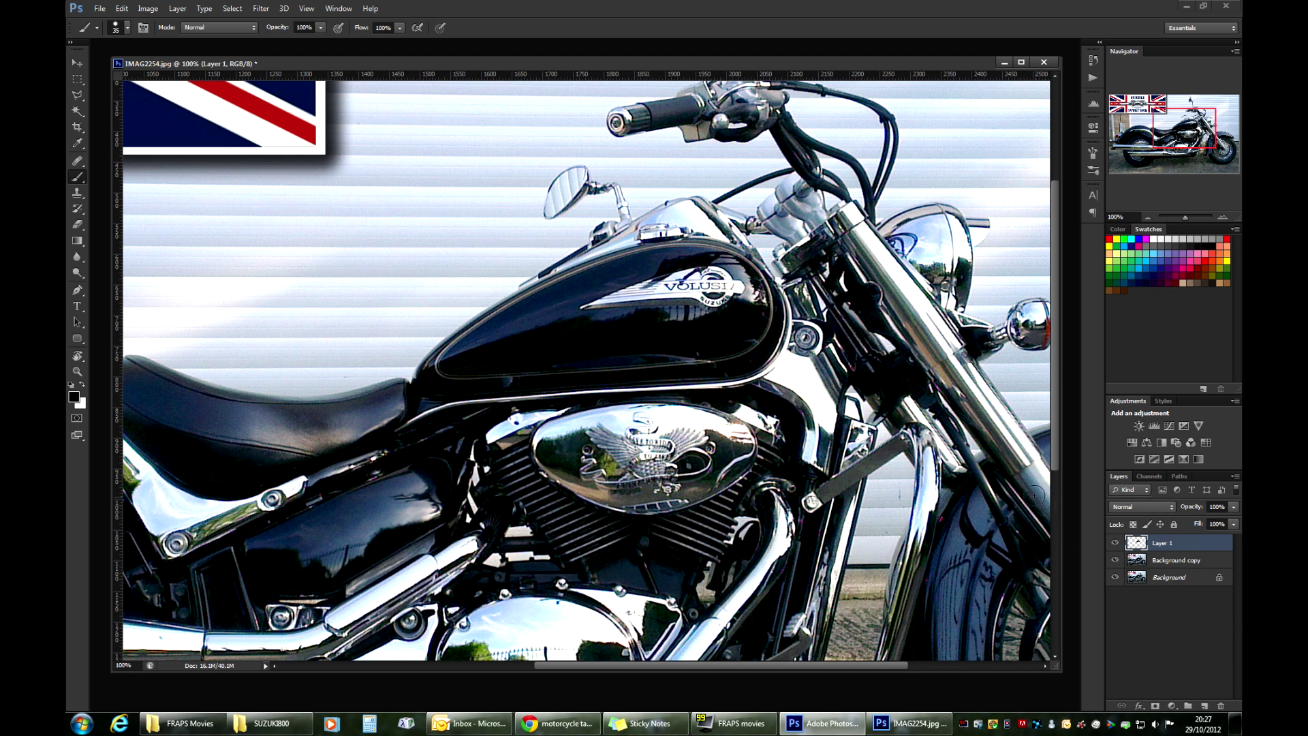
Move the copied tank up and left above the original, then pan around the bike to inspect it
drag(729, 394, 518, 281)
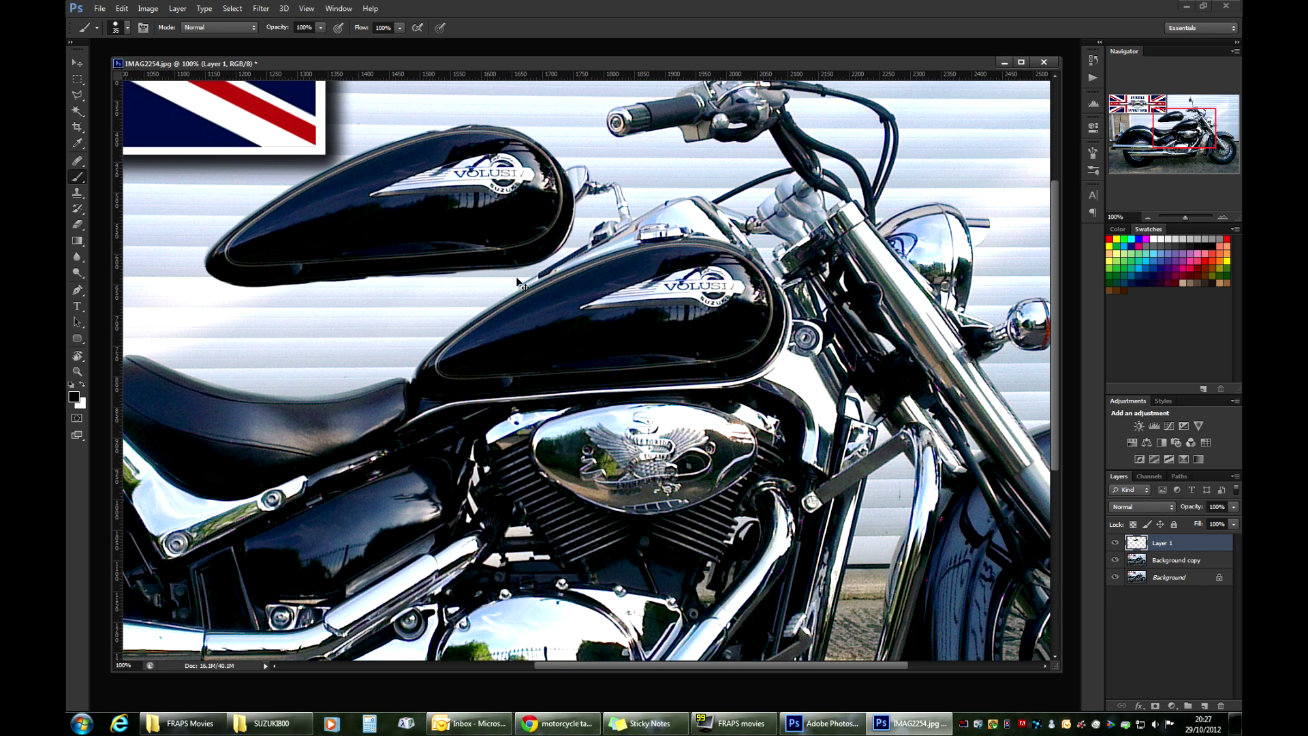
drag(1173, 136, 1160, 127)
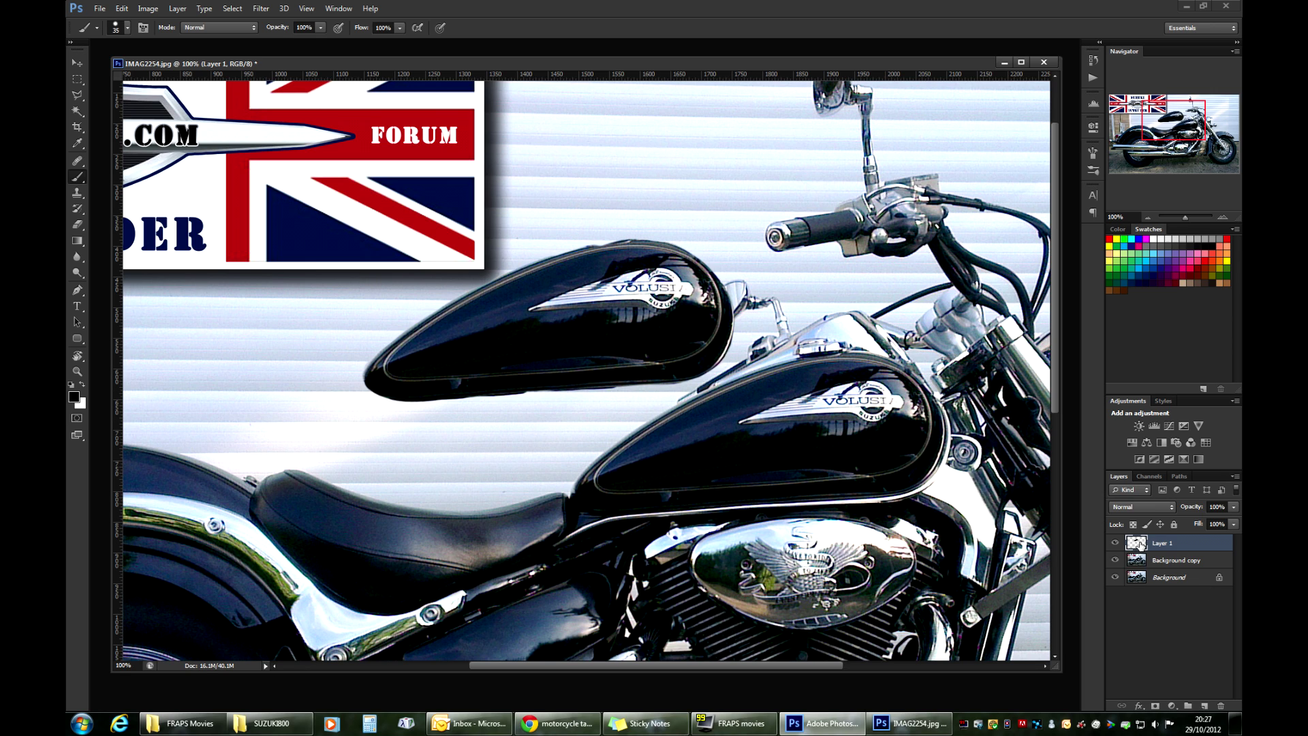
drag(1151, 136, 1136, 144)
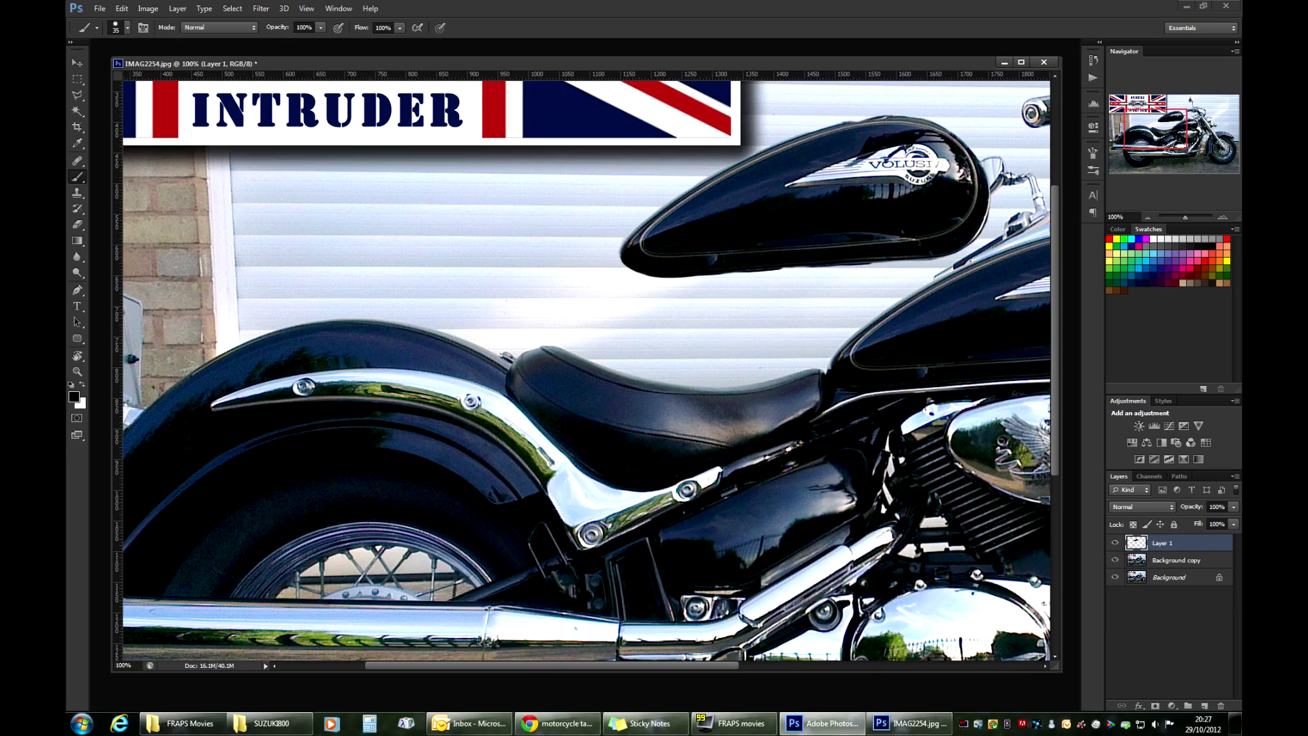
drag(1179, 131, 1231, 139)
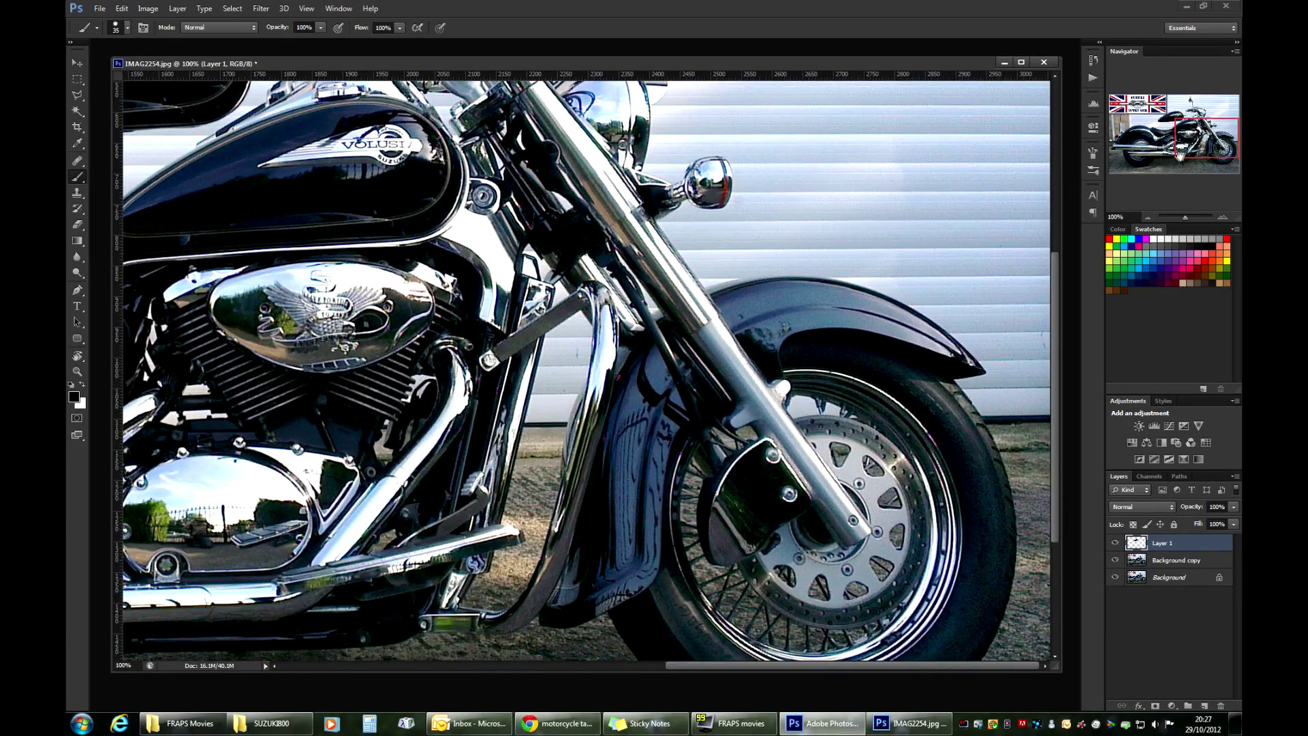
drag(1180, 155, 1139, 134)
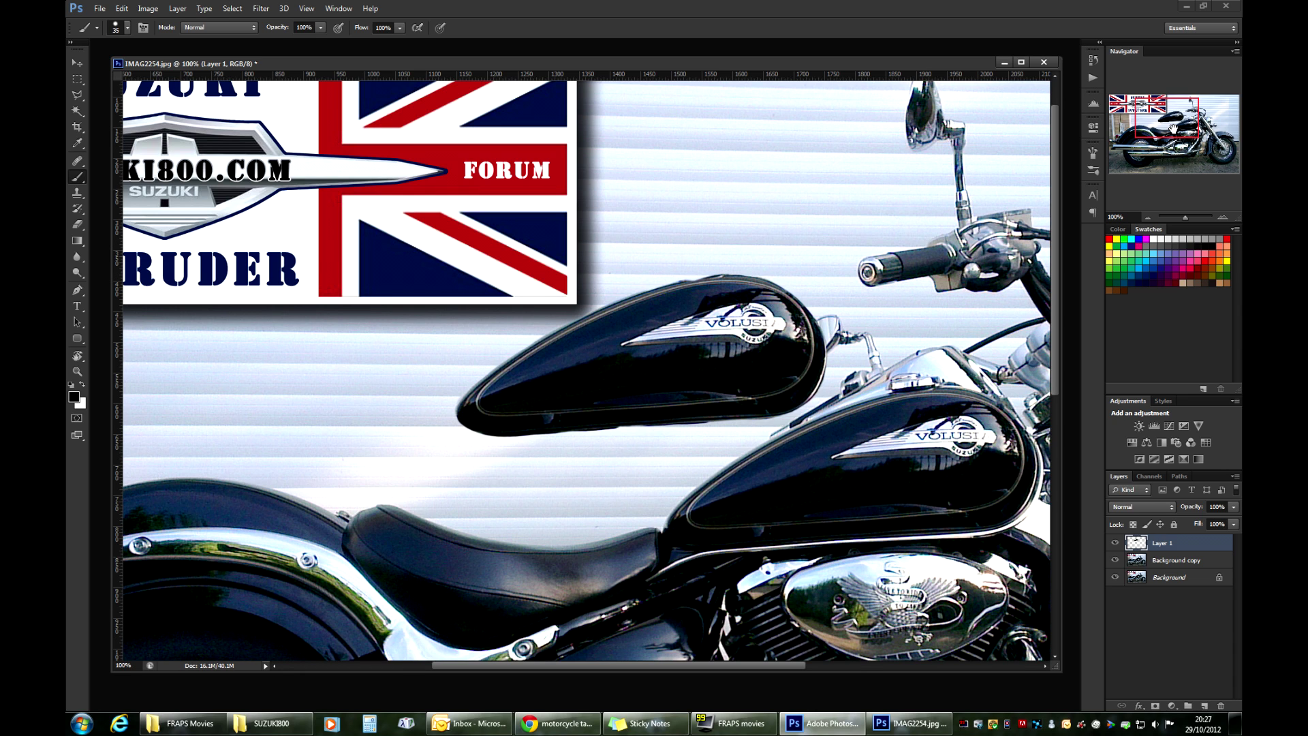
drag(1173, 129, 1186, 137)
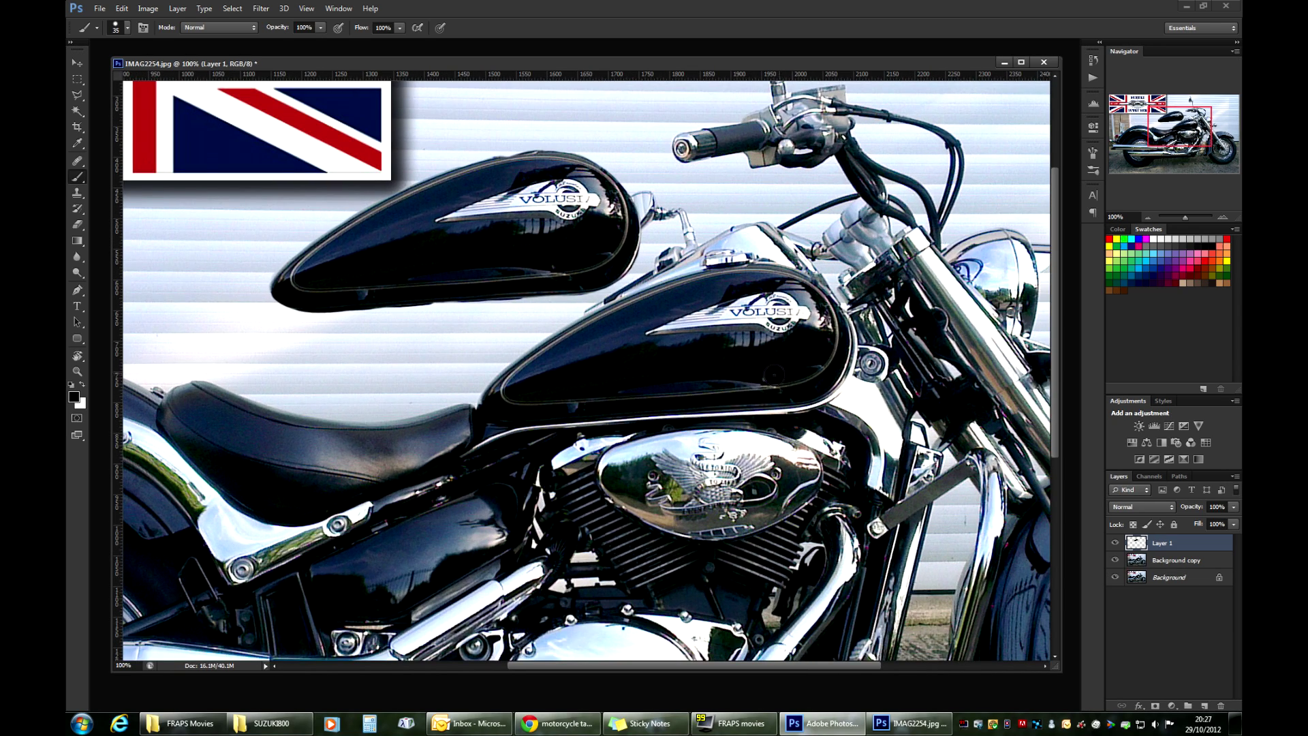